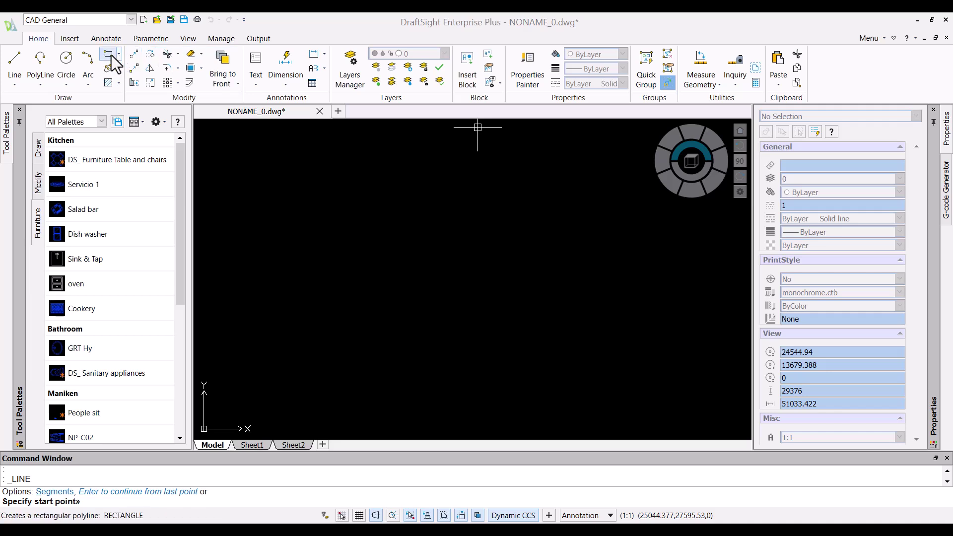
- Start the outer wall with RichLine at 0,18000, running 28000 to the right and 18000 down
left_click(17, 82)
left_click(23, 145)
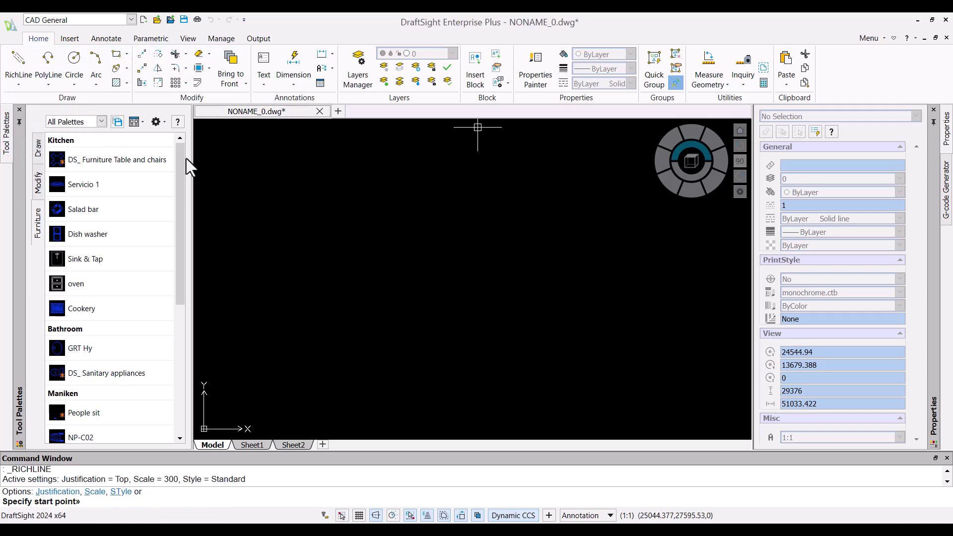
type("0")
key("Tab")
type("1")
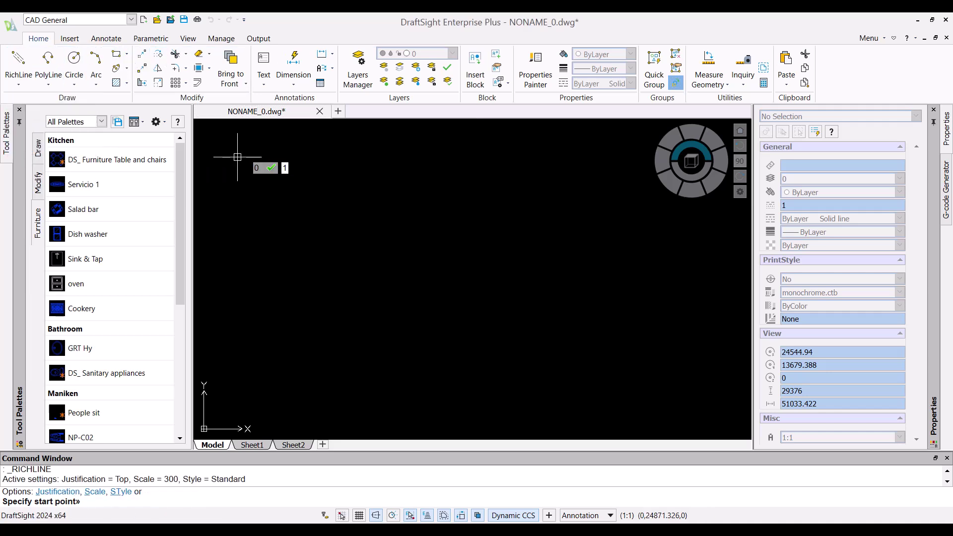
type("8000")
key("Return")
type("28000")
key("Return")
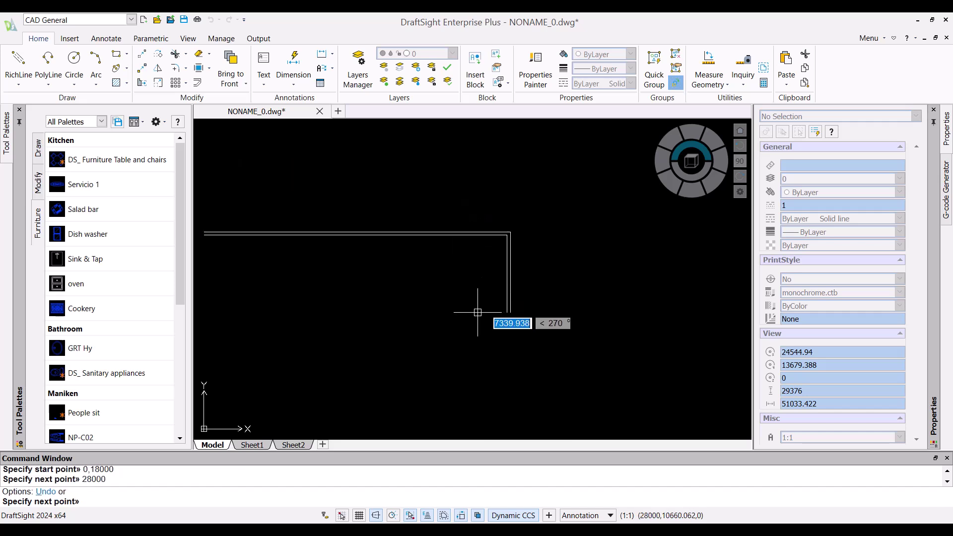
type("18000")
key("Return")
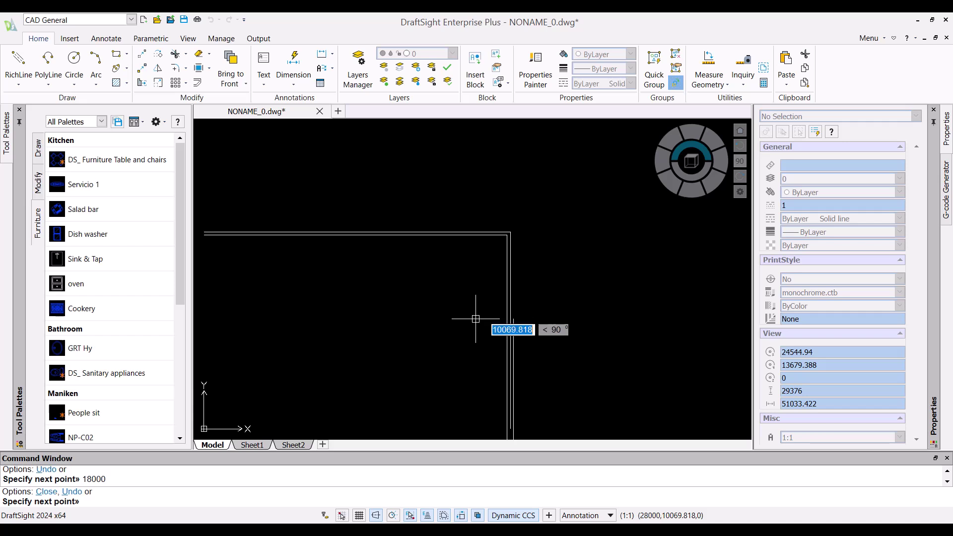
- Continue the outer wall 16000 left, 5000 up and 12000 left, close it, and fit the whole drawing in view
type("1")
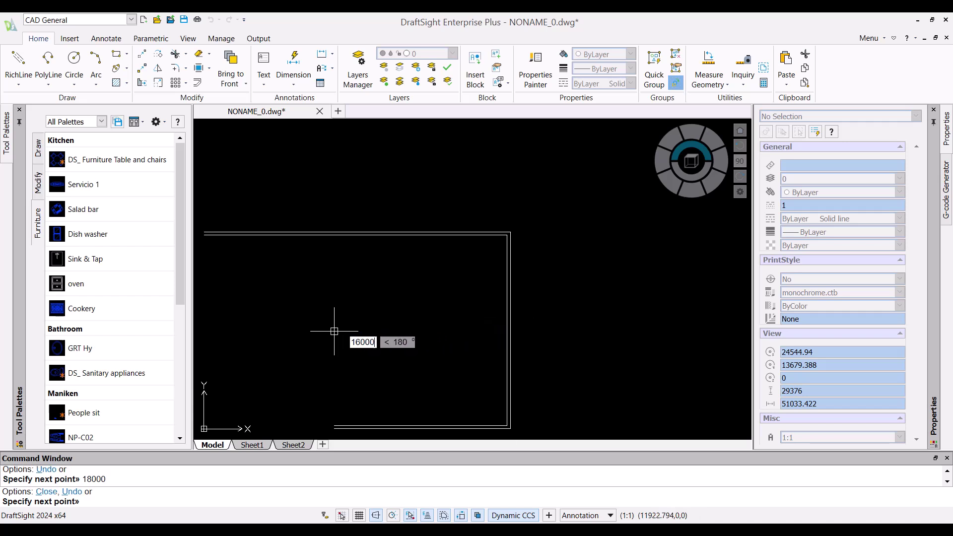
type("6000")
key("Return")
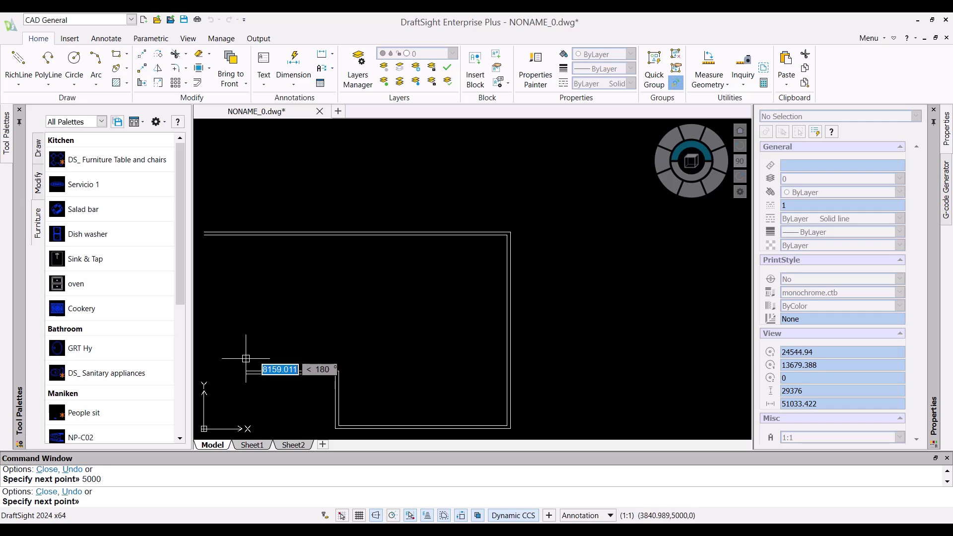
key("Return")
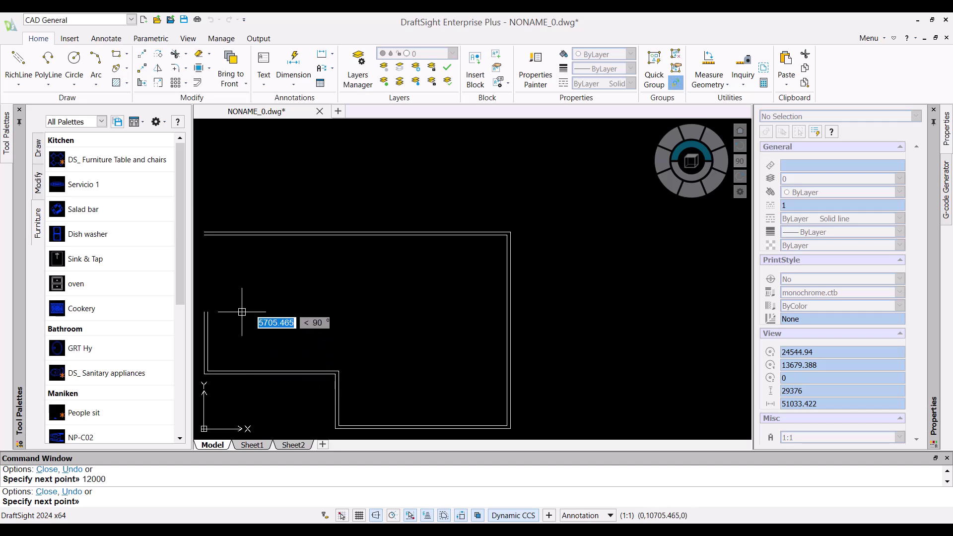
type("c")
key("Return")
type("z")
key("Return")
type("a")
key("Return")
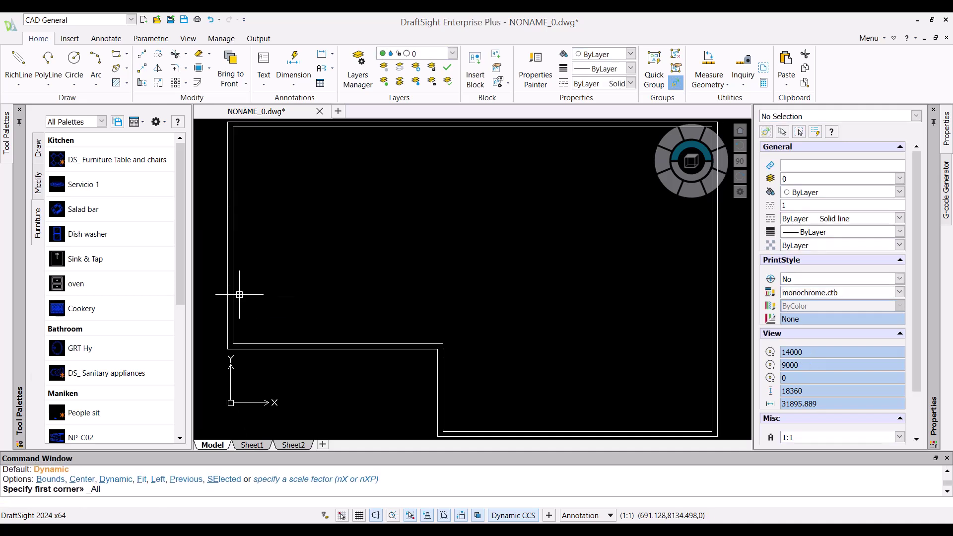
- Draw the lower-right room's walls with RichLine from 16000,0, going 6500 up and across to the right outer wall
key("Return")
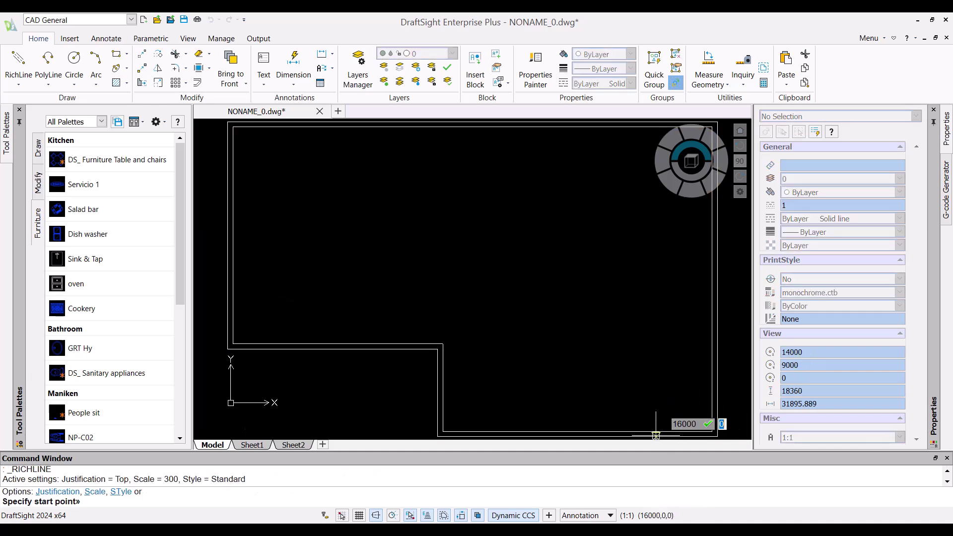
key("Return")
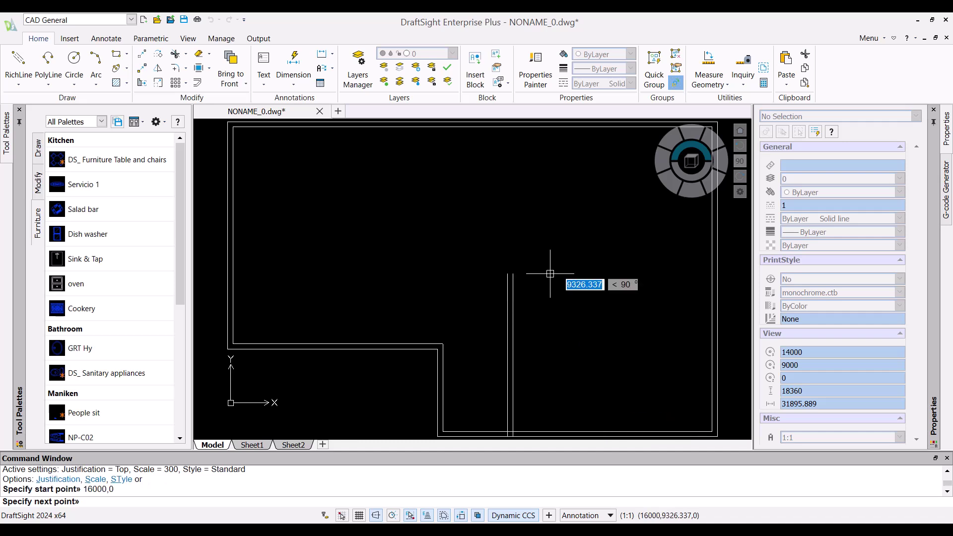
type("6500")
key("Return")
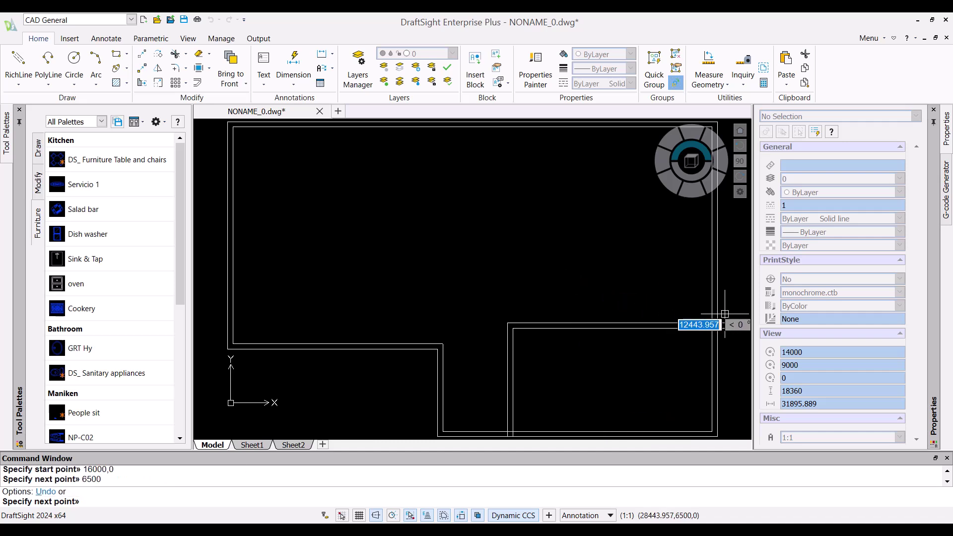
left_click(717, 324)
key("Return")
- Draw the upper-right room's walls from 16300,18000, going 6500 down and across to the right outer wall
key("Return")
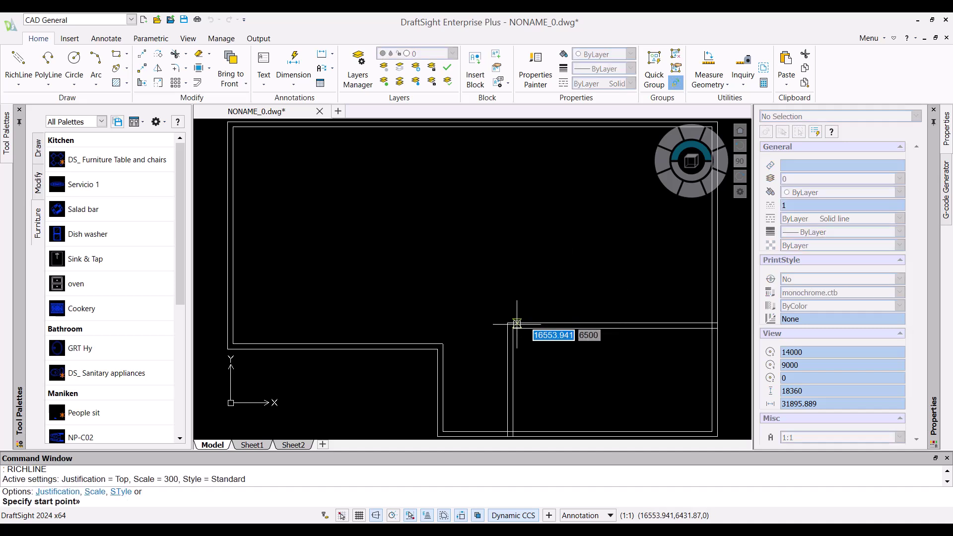
left_click(510, 123)
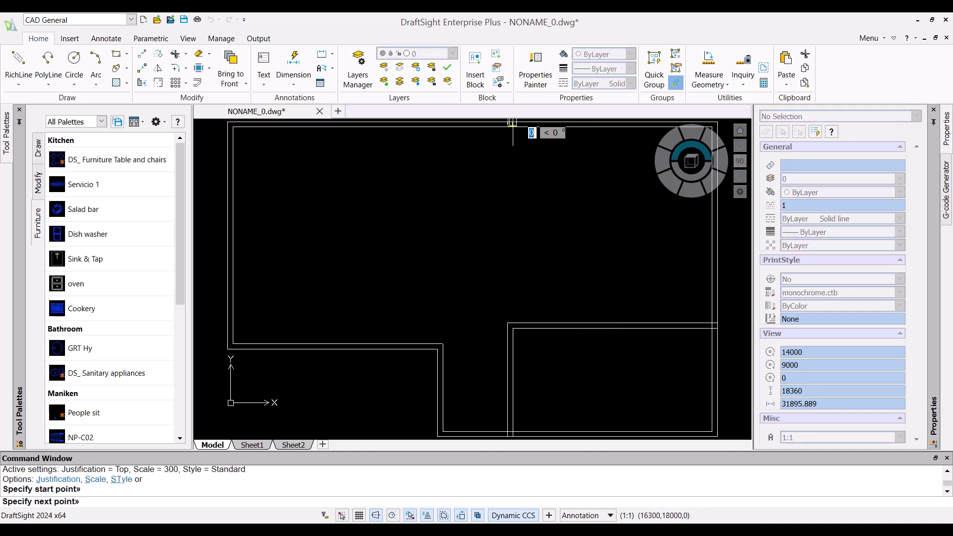
type("6500")
key("Return")
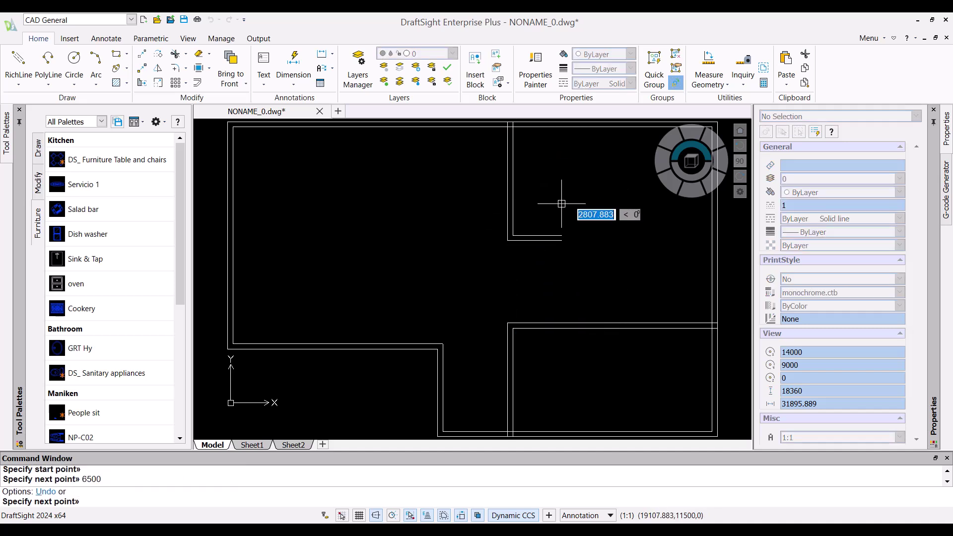
left_click(716, 236)
key("Return")
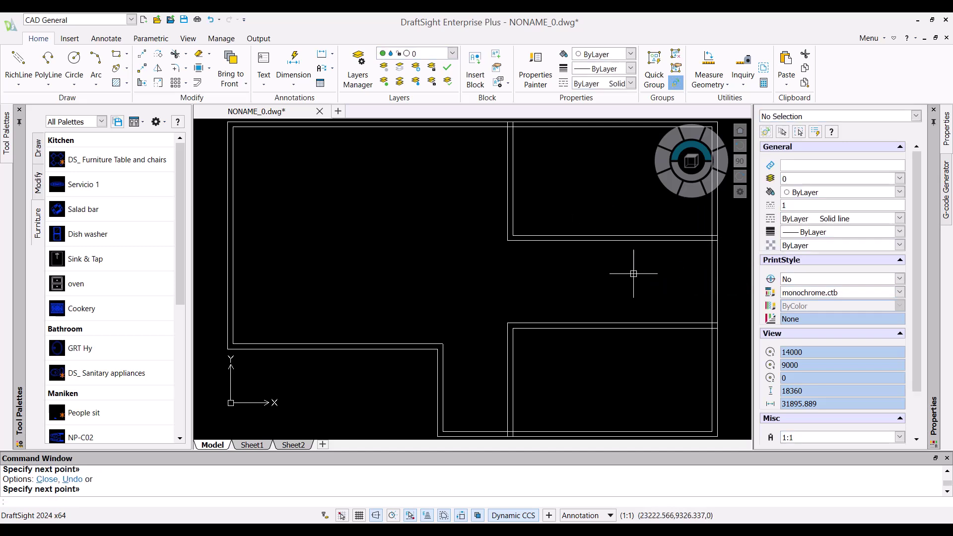
- Draw a vertical partition wall at X 22000 connecting the two horizontal walls between the right-hand rooms
key("Return")
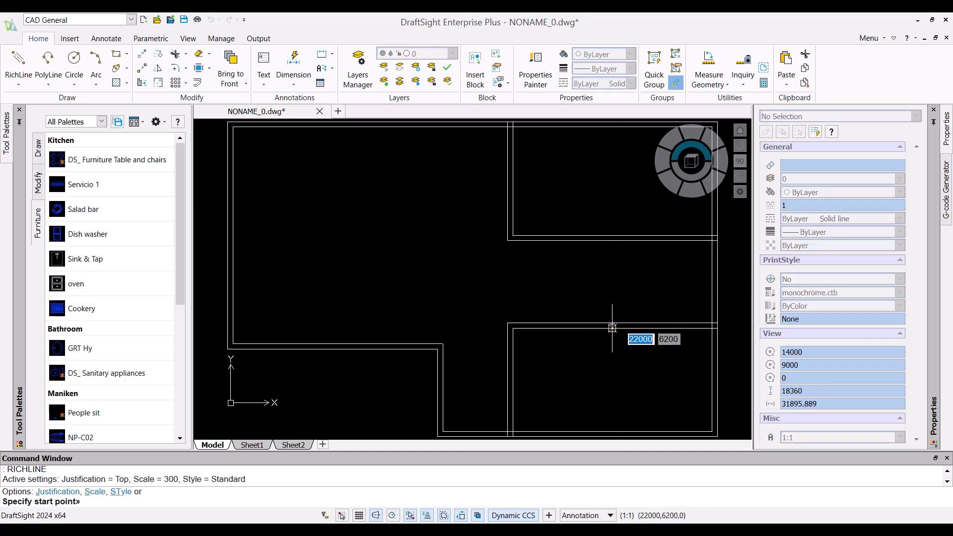
left_click(612, 330)
left_click(613, 238)
key("Return")
- Draw a 7000 long horizontal wall to the right from the left outer wall, starting at 0,11500
key("Return")
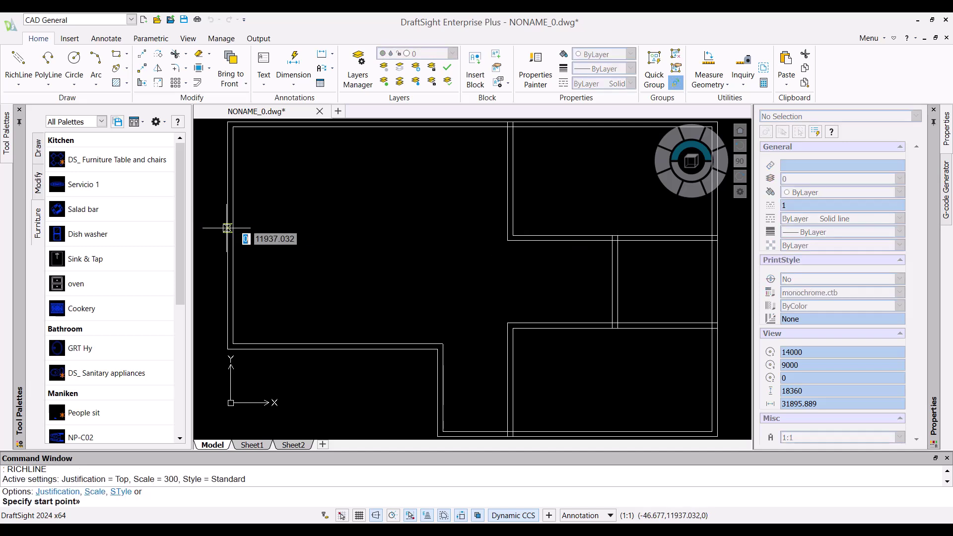
left_click(228, 238)
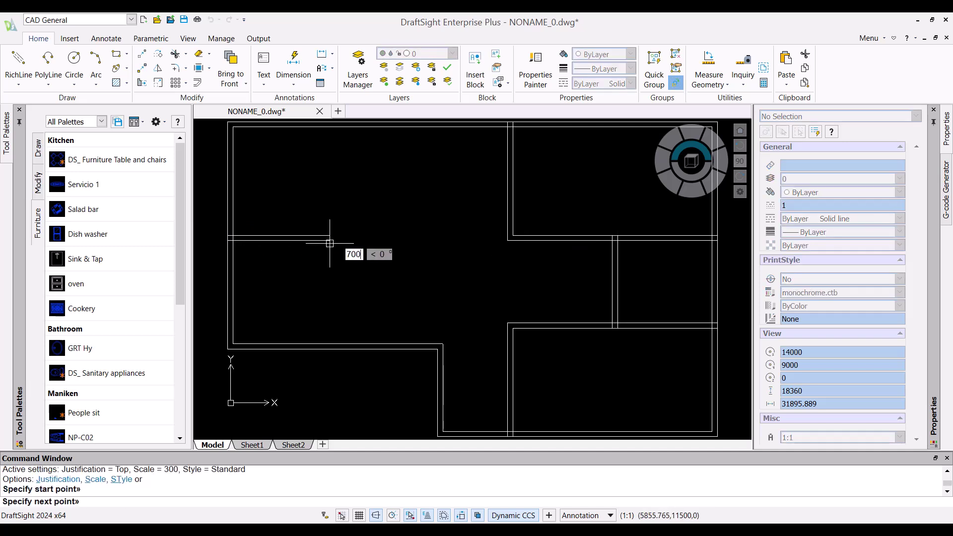
type("7000")
key("Return")
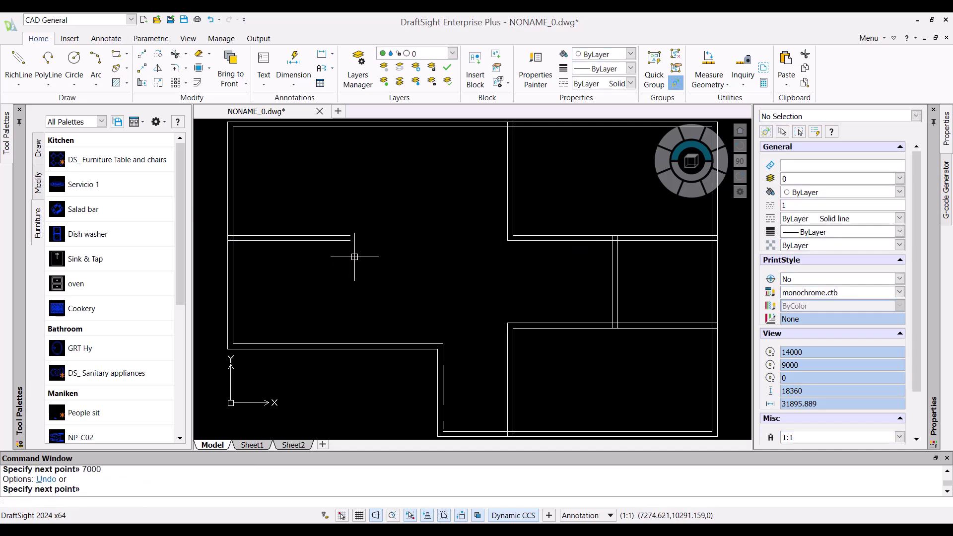
- Close the open end of the 7000 long interior wall with a short line
right_click_drag(357, 256, 399, 258)
left_click(350, 241)
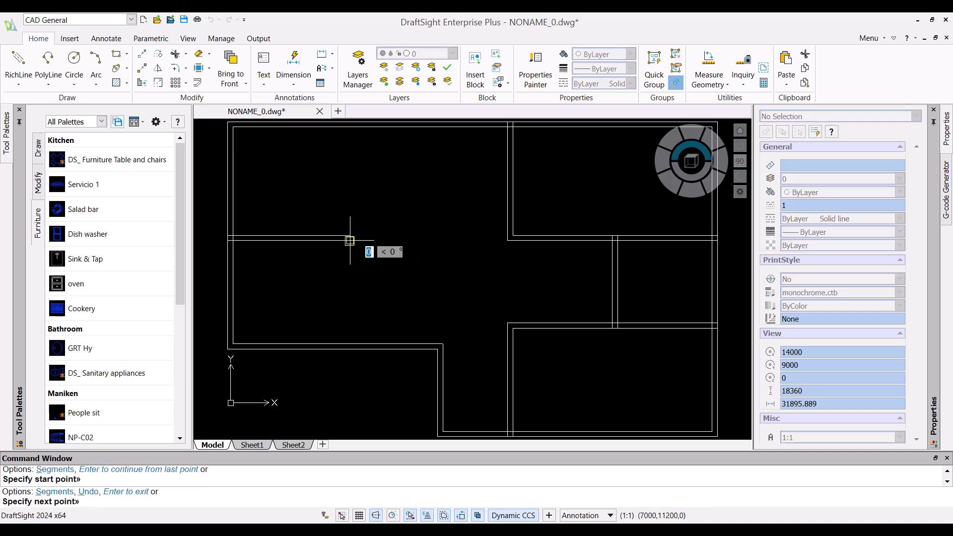
left_click(350, 236)
key("Return")
- Draw the counter outline in the upper-left room: 1500 down from the top wall, left, and down to the interior wall
key("Return")
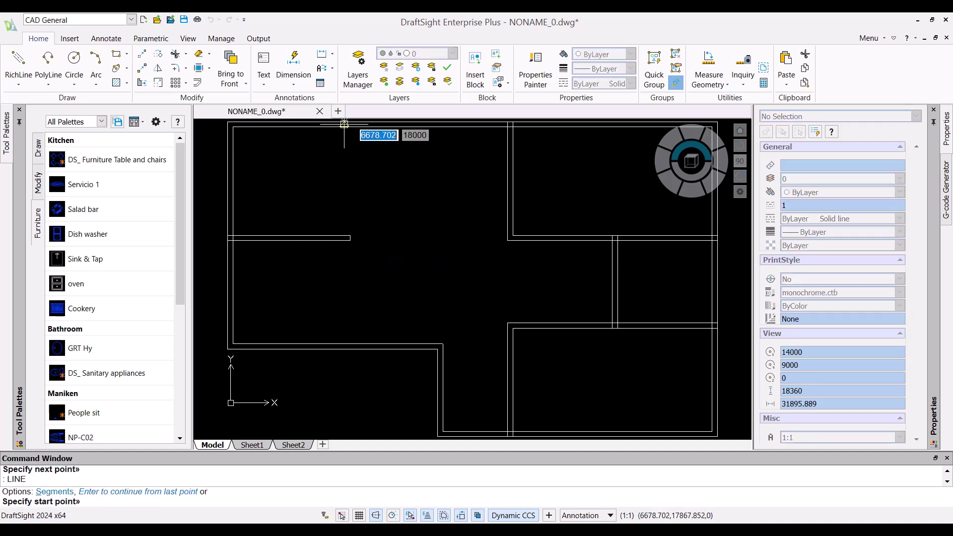
left_click(344, 124)
key("Return")
left_click(268, 149)
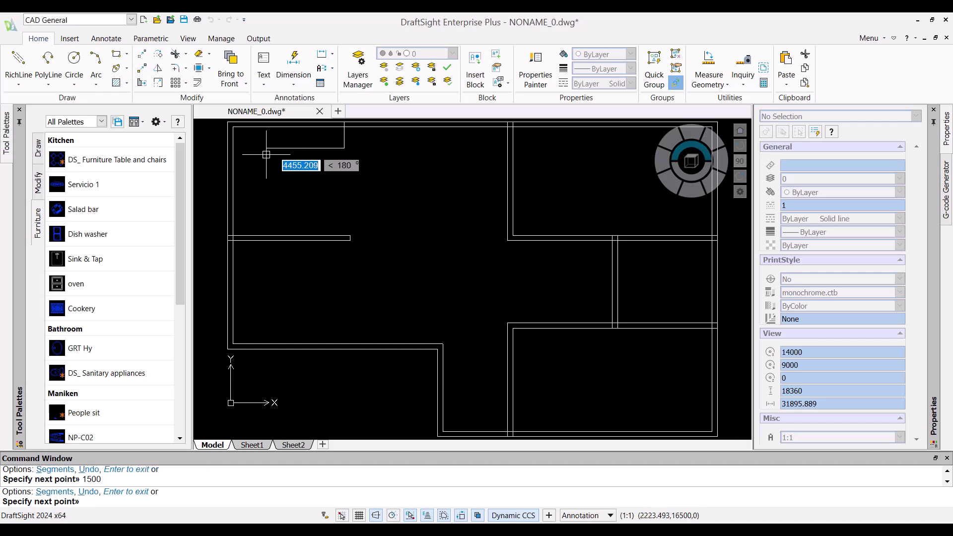
left_click(266, 237)
key("Escape")
- Hide the View Navigator and draw a rectangle against the right outer wall in the upper-right room
left_click(191, 39)
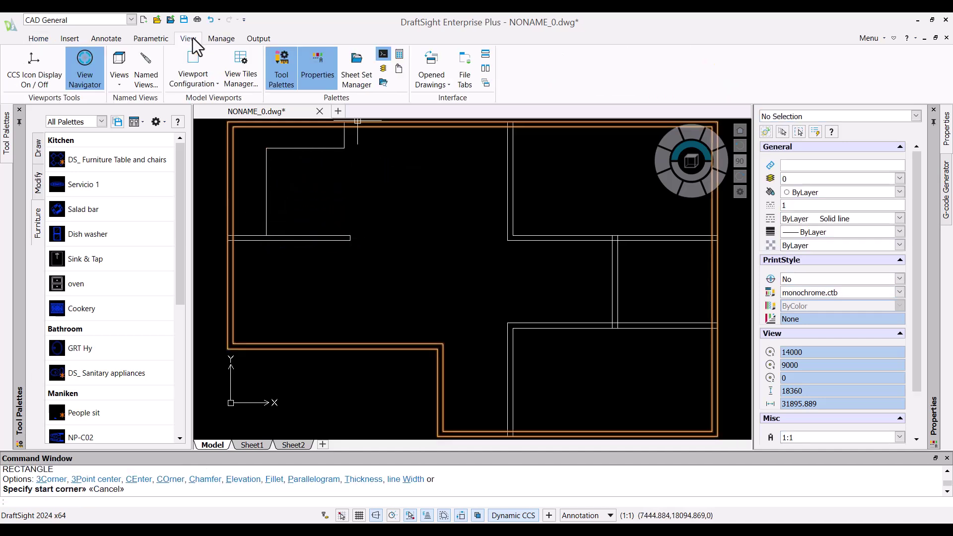
left_click(85, 64)
type("rec")
key("Return")
left_click(711, 146)
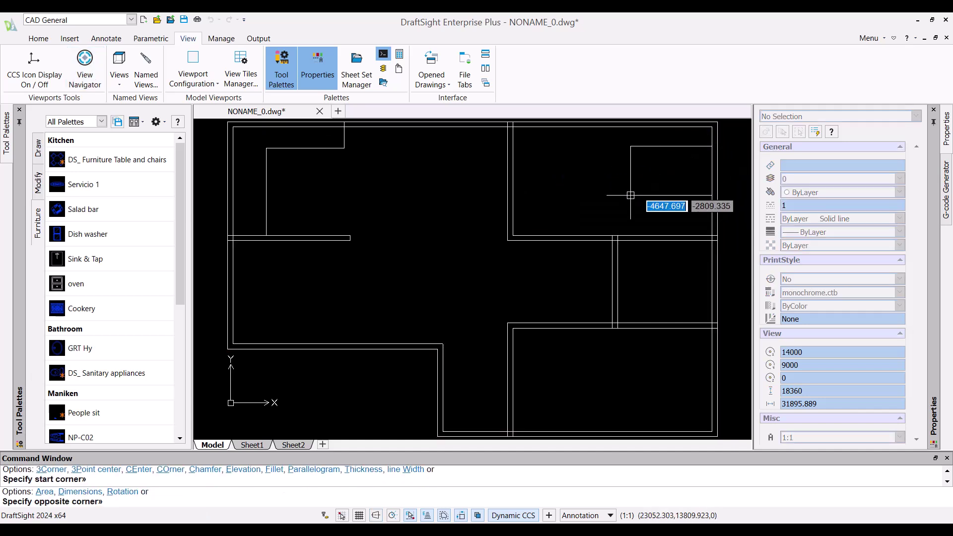
left_click(622, 206)
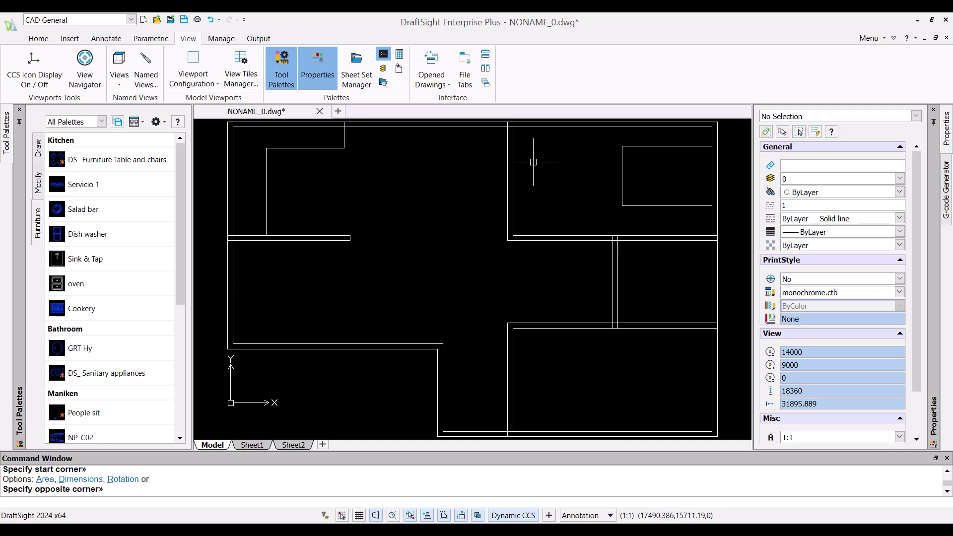
- Draw a narrow vertical rectangle beside the left wall of the upper-right room
key("Return")
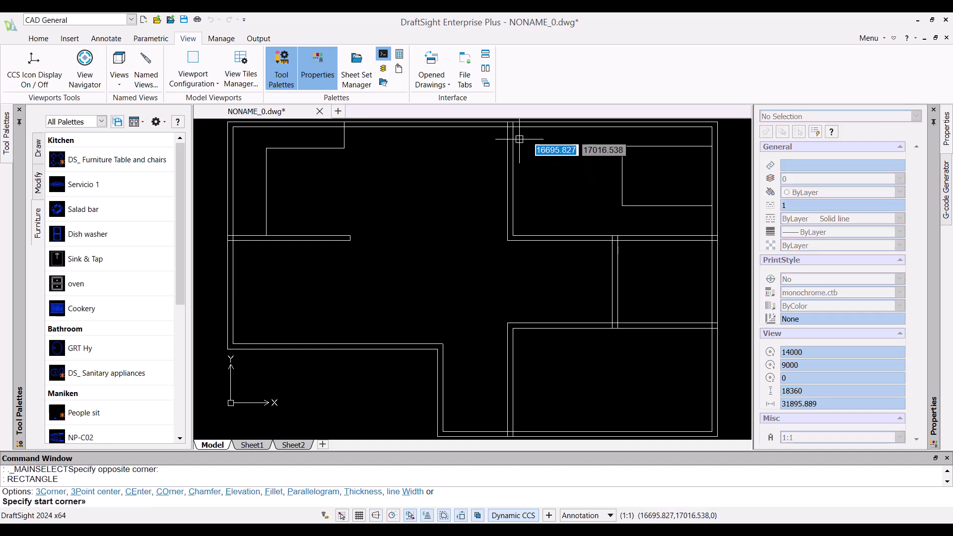
left_click(520, 139)
left_click(530, 188)
- Draw a rectangle against the right wall of the lower-right room and a narrow vertical one beside its left wall
key("Return")
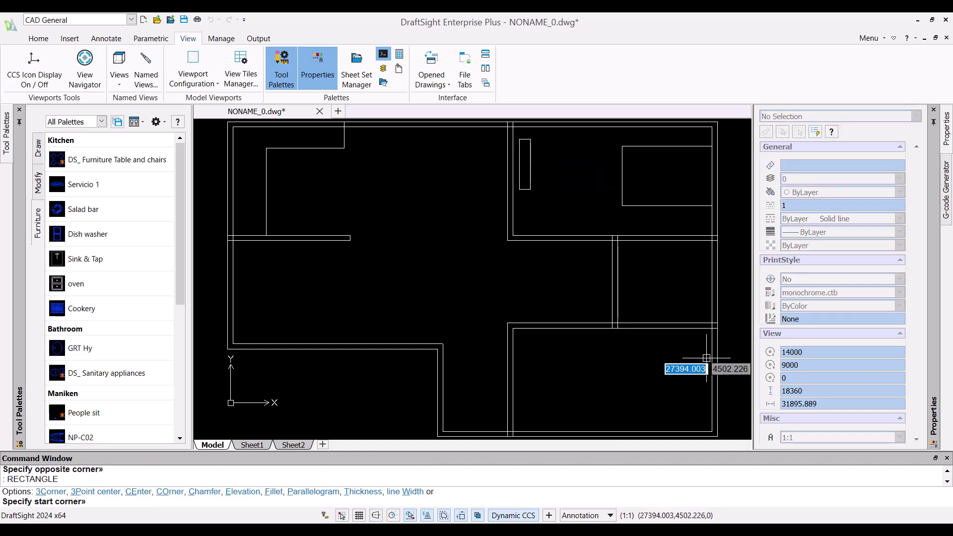
left_click(711, 353)
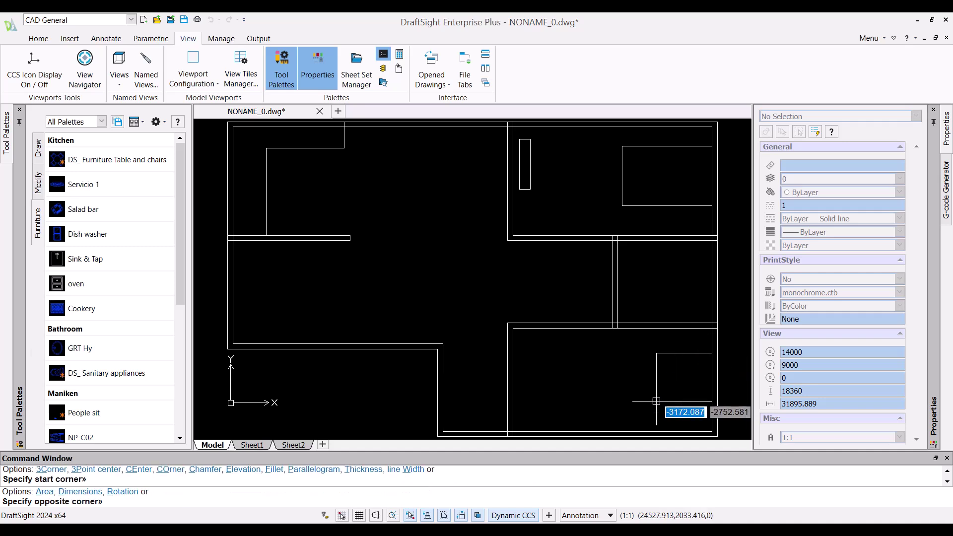
left_click(629, 409)
key("Return")
left_click(520, 371)
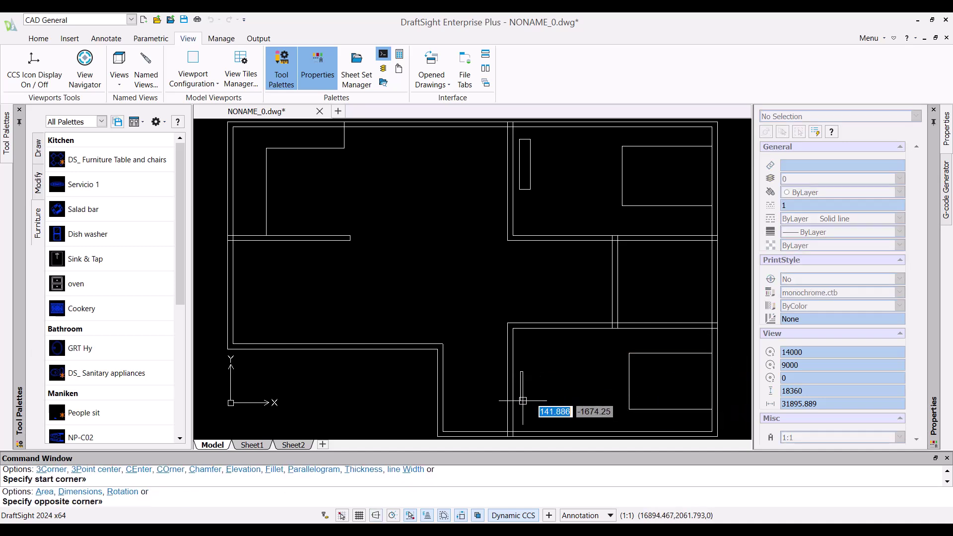
left_click(528, 420)
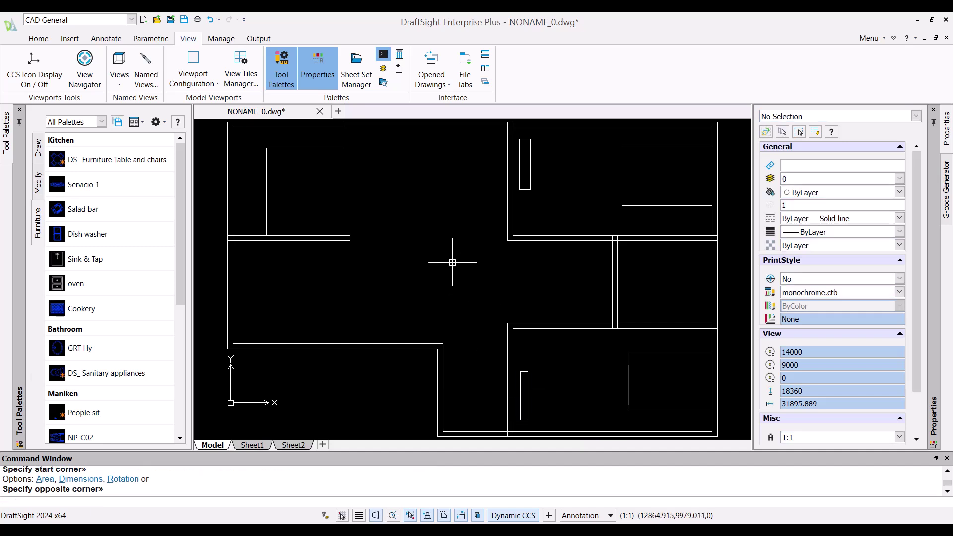
- Look through the Kitchen, Bathroom, Maniken and Furniture block groups in the tool palette
key("Return")
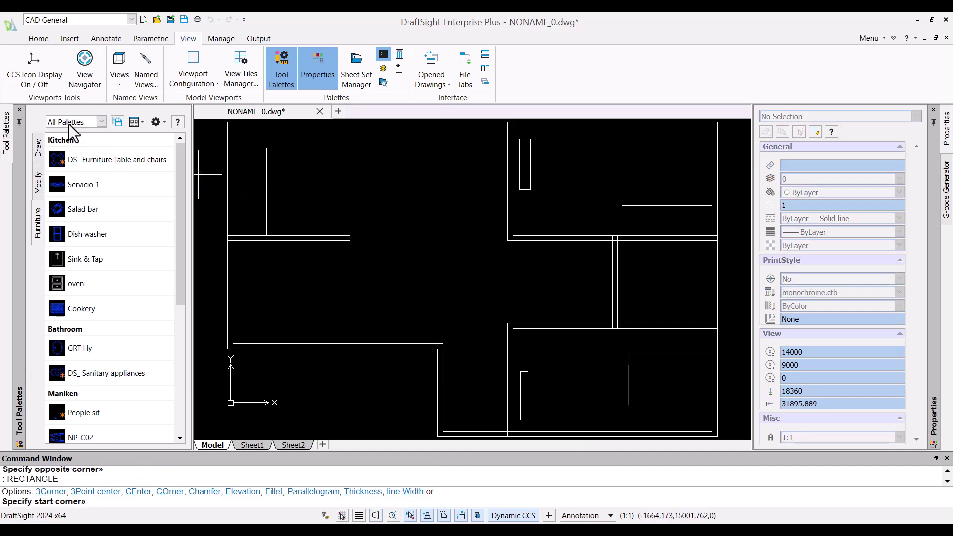
left_click(73, 143)
left_click(76, 328)
scroll(76, 329, "down", 3)
scroll(76, 329, "down", 2)
left_click(69, 197)
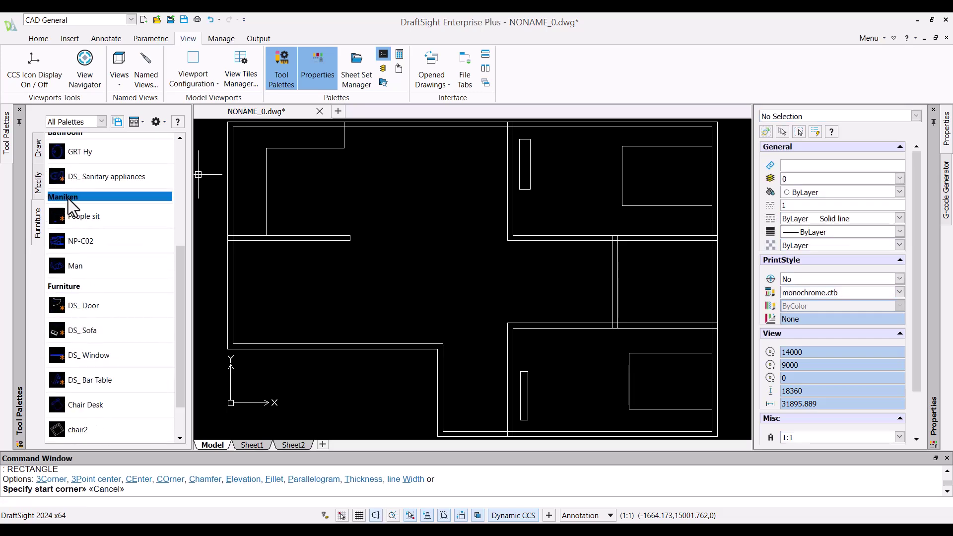
left_click(80, 284)
scroll(80, 284, "up", 5)
scroll(79, 284, "down", 5)
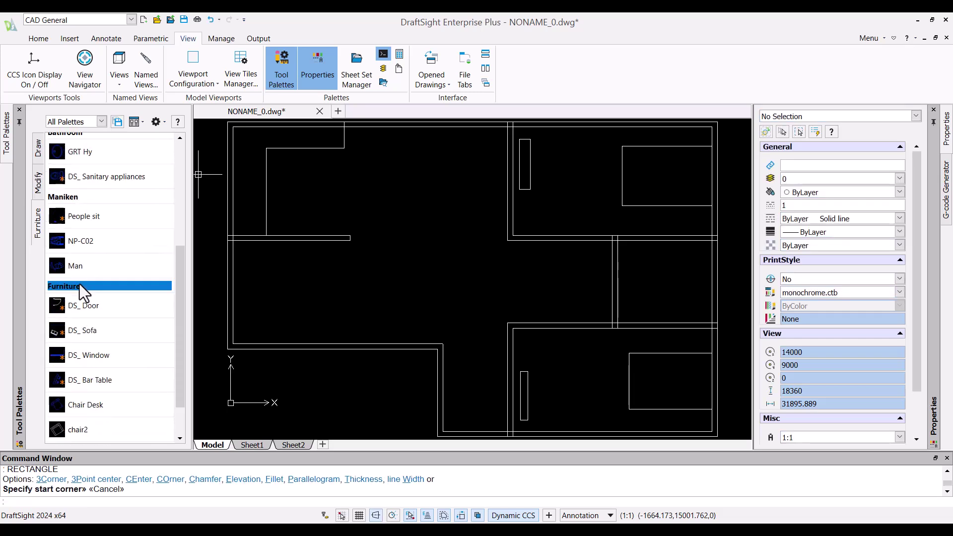
- Place the DS_ Door block on the vertical outer wall just below the inner corner, swinging into the building
left_click(81, 305)
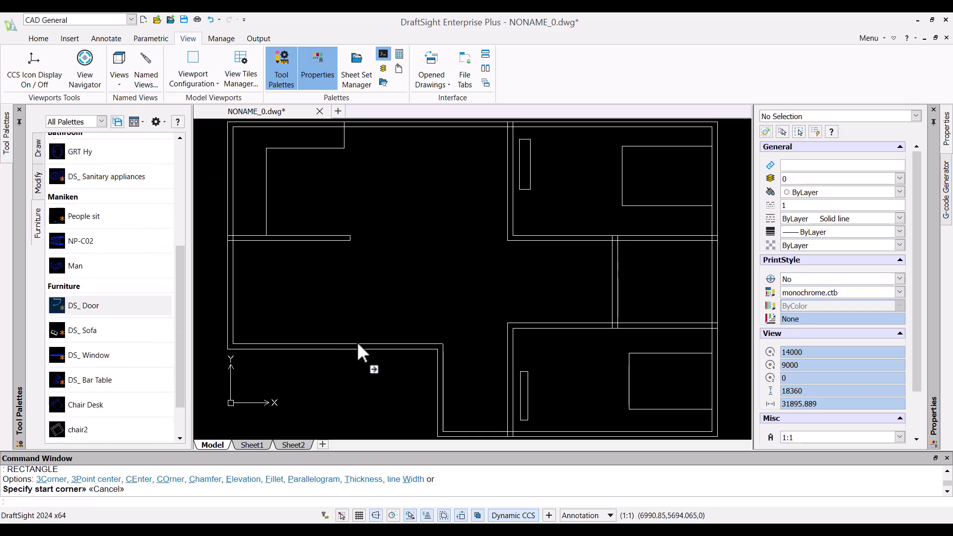
left_click(437, 359)
left_click(430, 376)
left_click(444, 375)
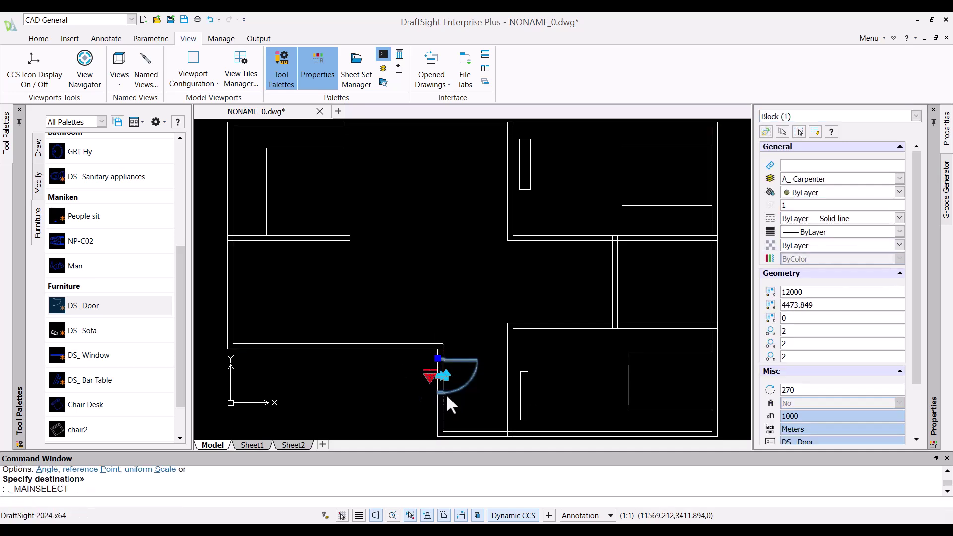
- Place DS_ Door blocks on the vertical left walls of the middle-right and upper-right rooms, swinging into the rooms
key("Return")
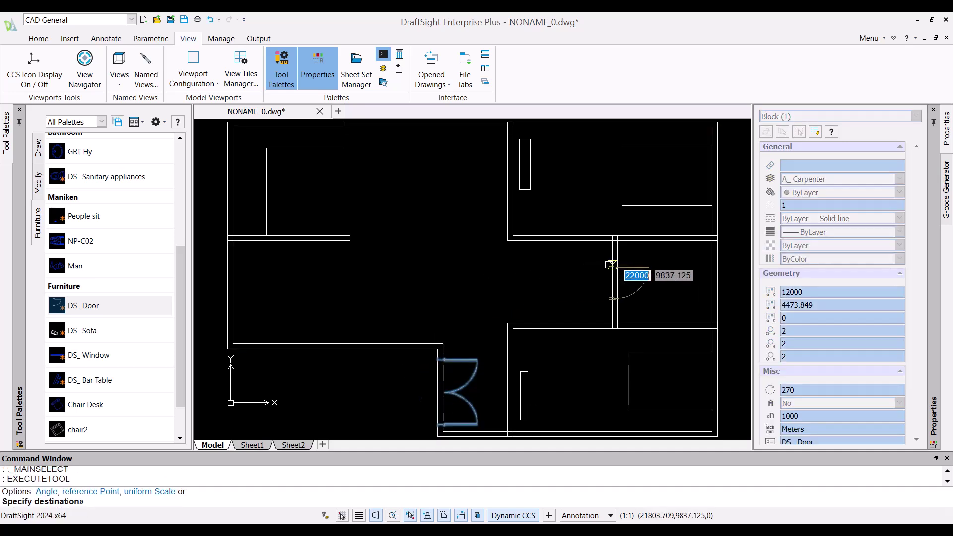
left_click(611, 262)
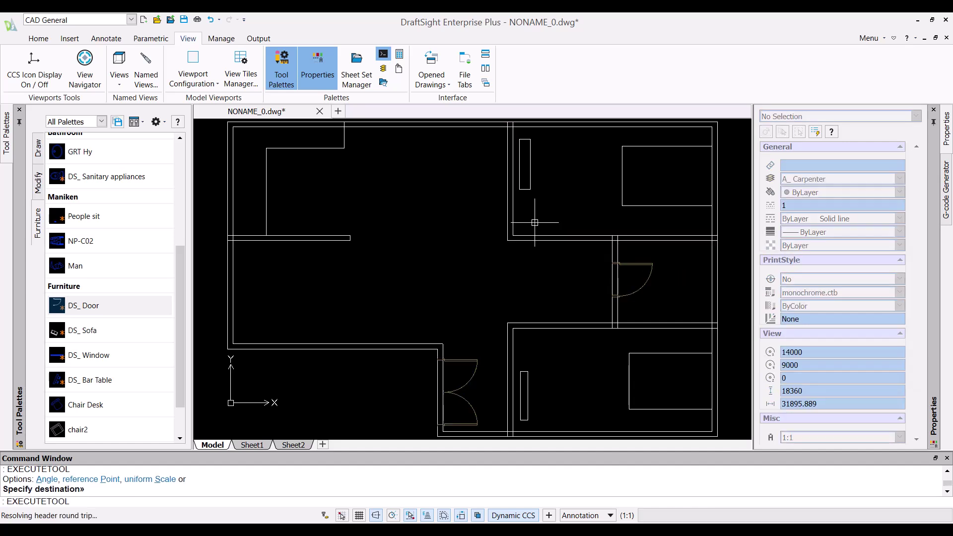
left_click(508, 197)
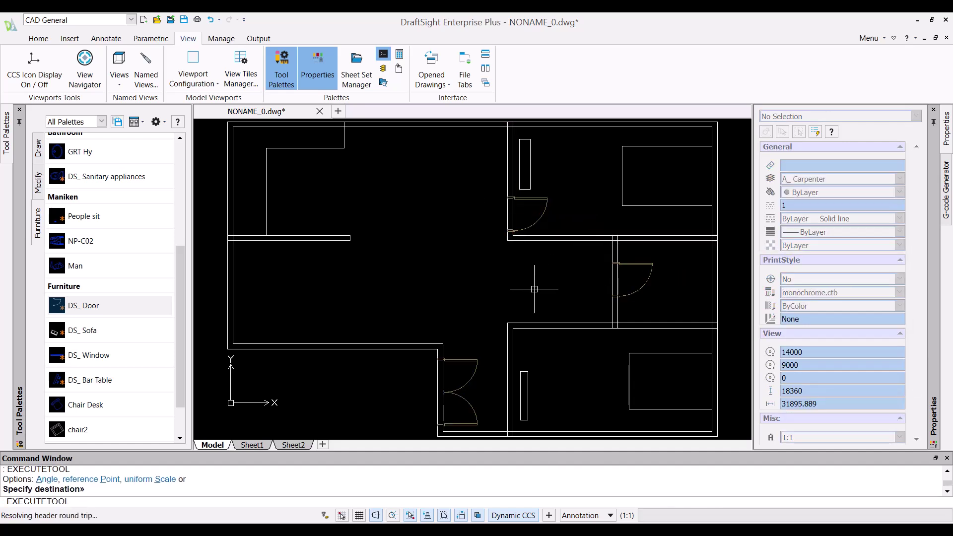
- Place a DS_ Door block at an angle of 180 on the lower-right room's upper wall and flip it so it hinges near the corner
key("Return")
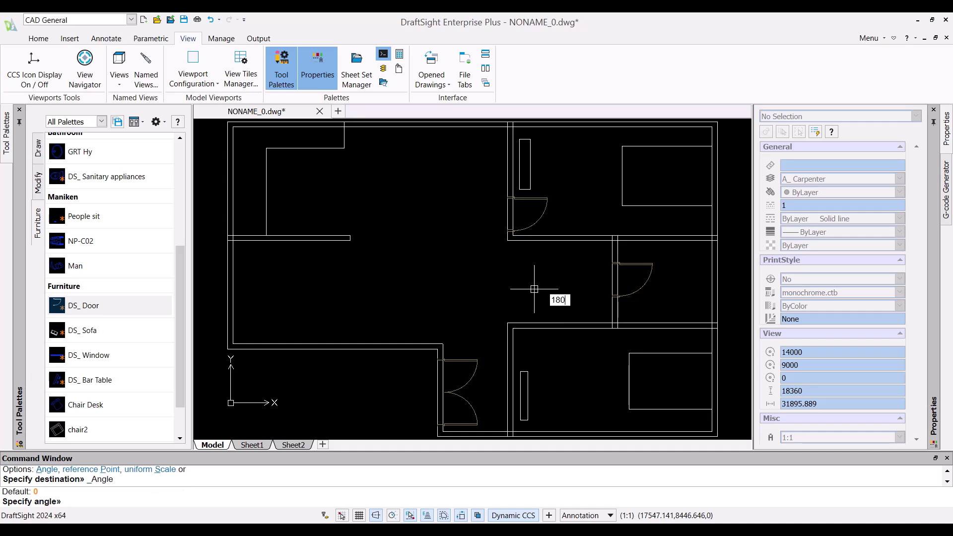
key("Return")
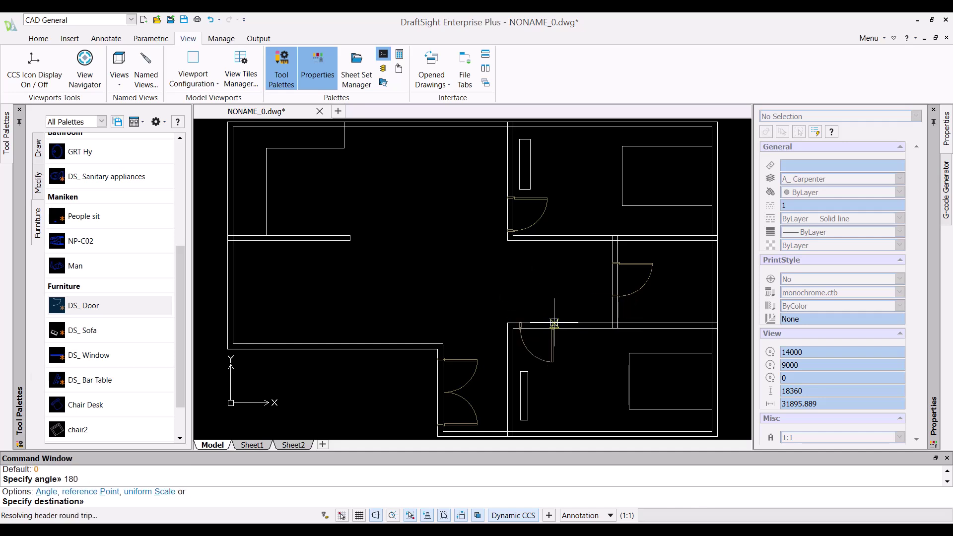
left_click(554, 323)
left_click(554, 323)
key("Escape")
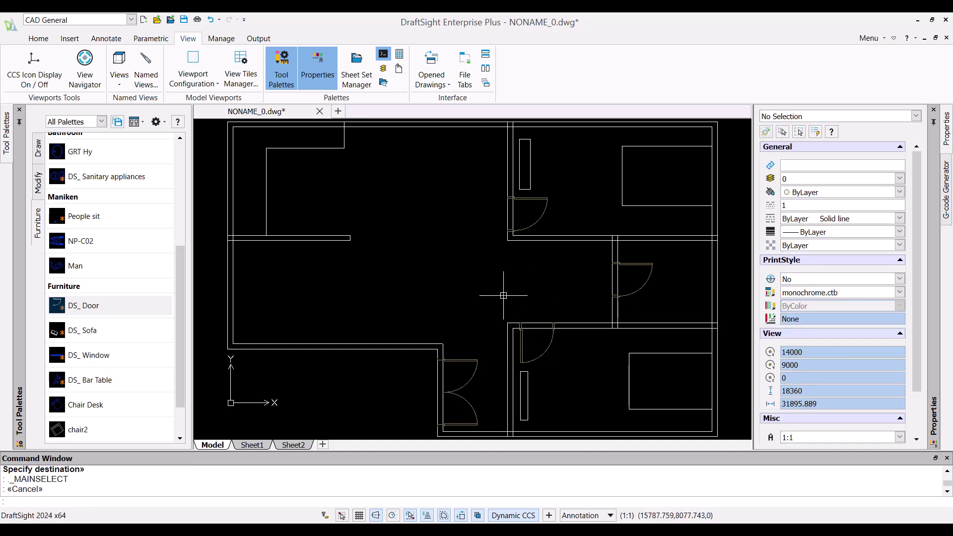
- Place two DS_ Window blocks on the upper outer wall, one over the upper-left room's counter and one over the upper-right room
left_click(70, 355)
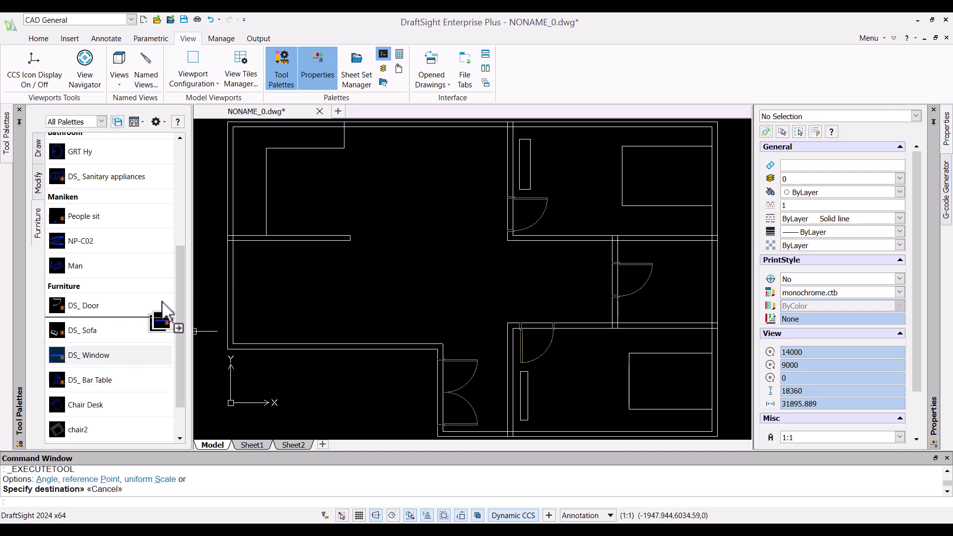
left_click(274, 128)
middle_click_drag(484, 152, 453, 161)
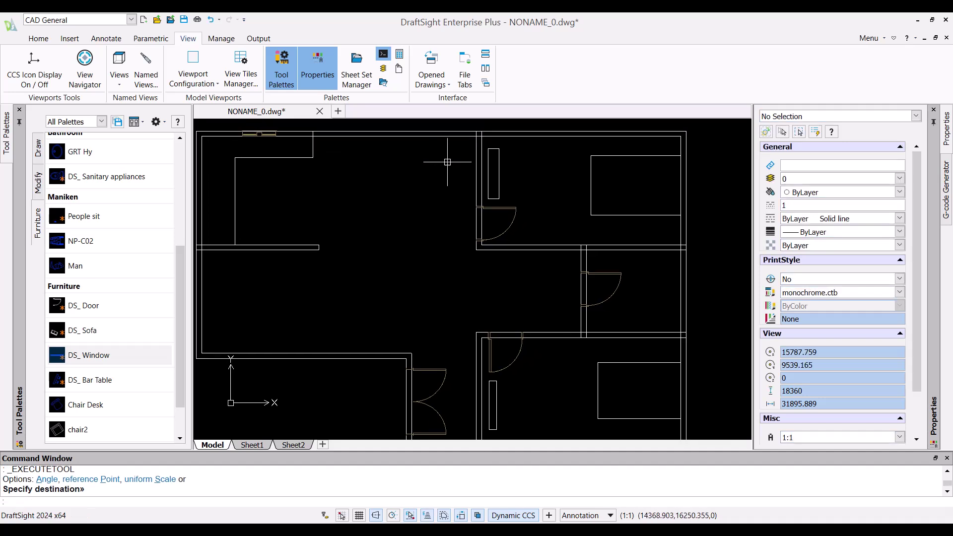
left_click(555, 133)
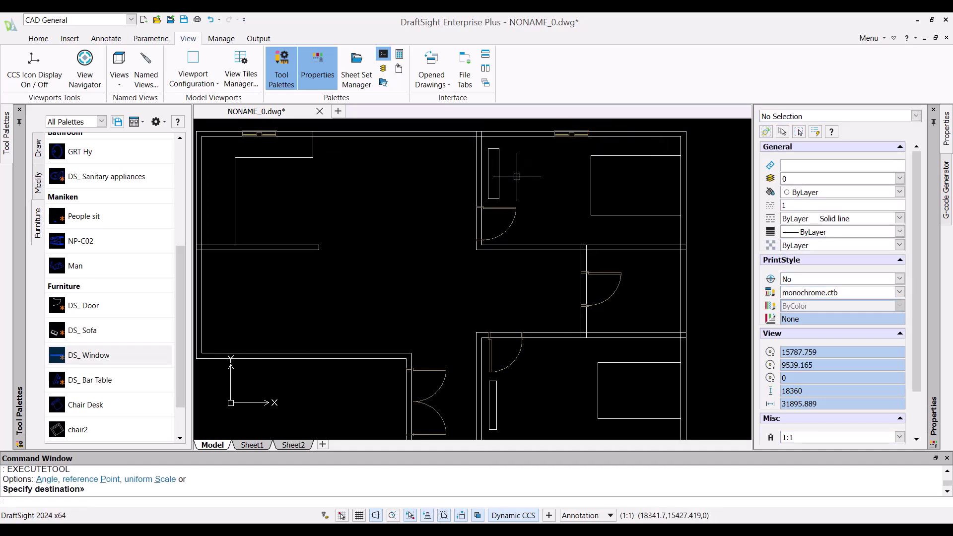
- Place a DS_ Window block rotated 90 degrees in the right outer wall of the middle-right room and fit it within the wall
middle_click_drag(518, 185, 513, 160)
key("Return")
type("a")
key("Return")
type("90")
key("Return")
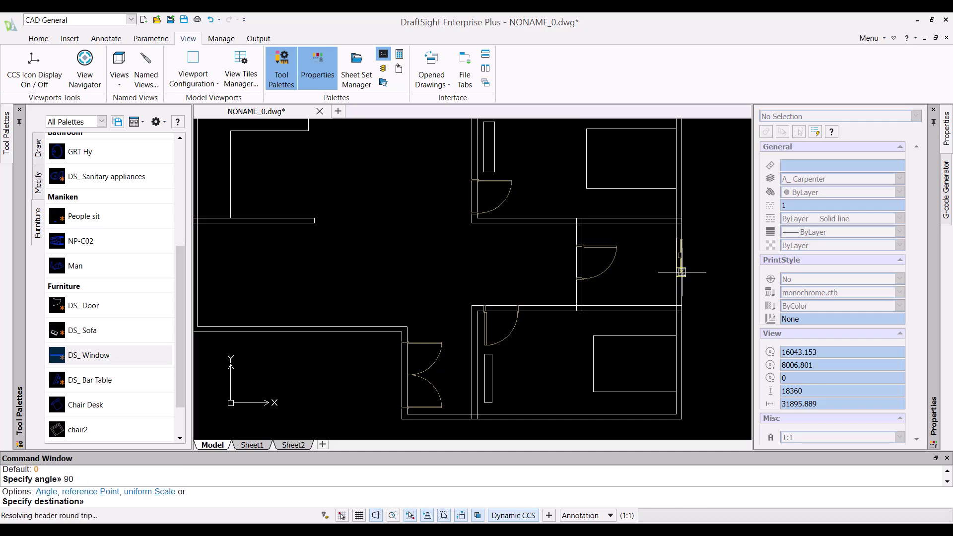
left_click(682, 271)
scroll(679, 256, "up", 5)
key("Escape")
key("Escape")
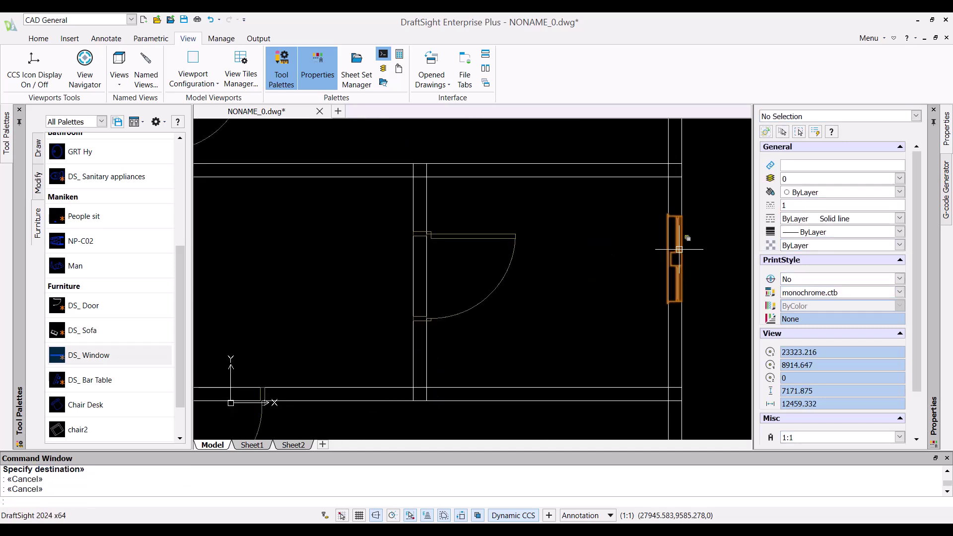
key("Escape")
left_click(680, 251)
key("Escape")
- Place a DS_ Window block in the lower outer wall of the lower-right room and fit it within the wall thickness
scroll(634, 260, "down", 2)
middle_click_drag(623, 275, 634, 227)
key("Return")
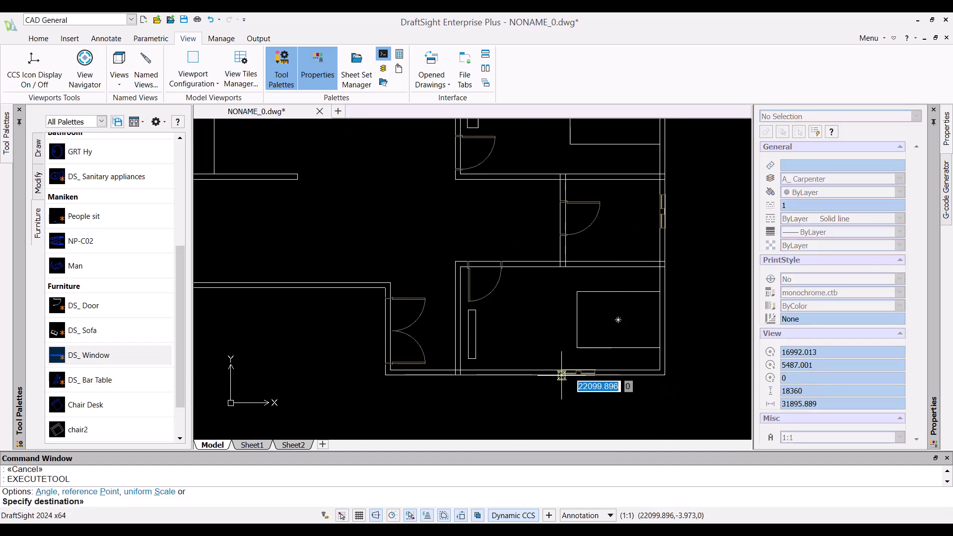
scroll(561, 375, "up", 2)
left_click(564, 370)
left_click(604, 357)
key("Escape")
- Place a DS_ Window block on the lower outer wall of the lower-left room, lengthen it and shift it into the wall
scroll(572, 336, "down", 1)
middle_click_drag(346, 311, 665, 336)
key("Return")
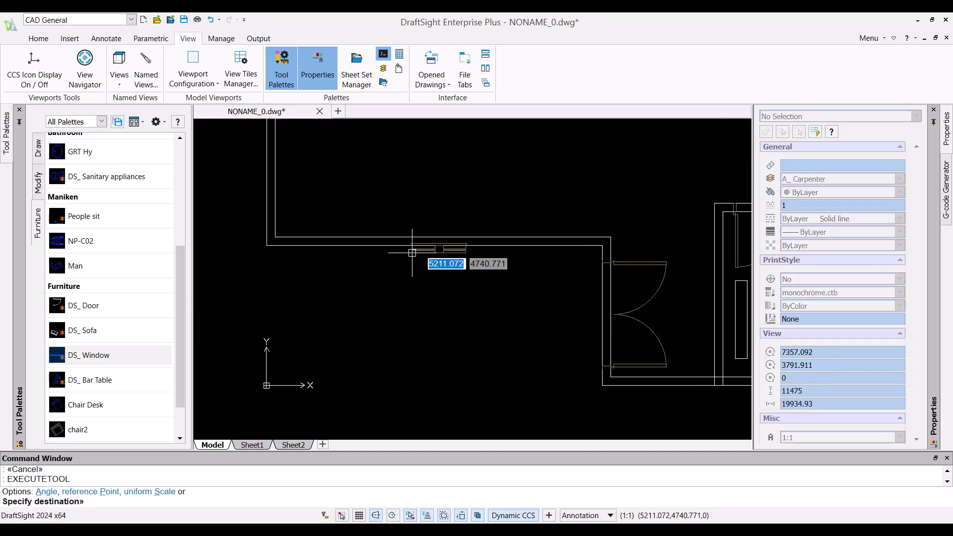
left_click(390, 245)
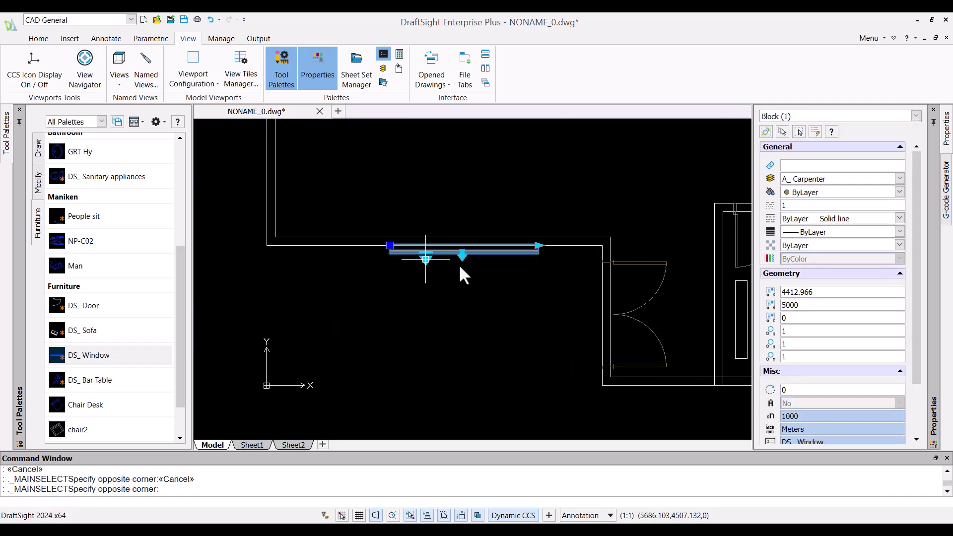
left_click(389, 246)
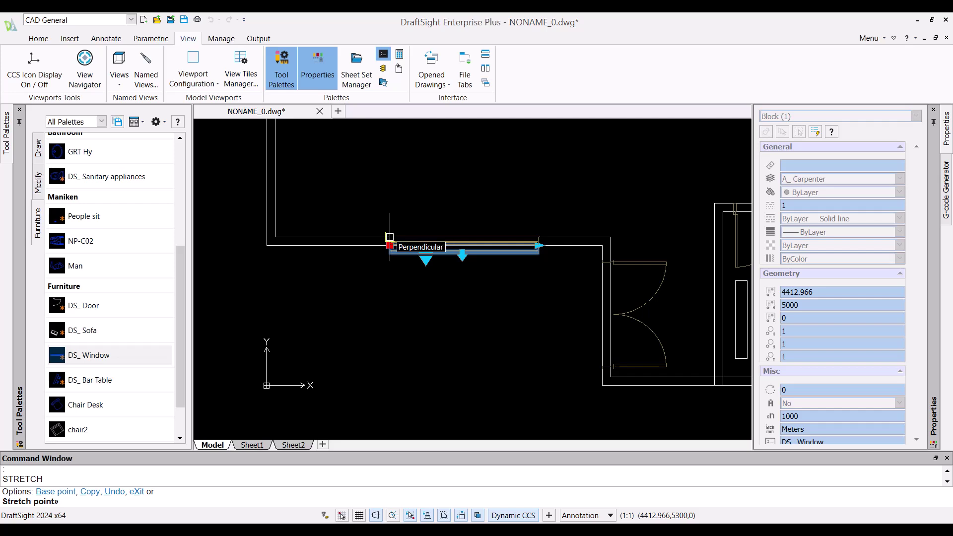
key("Escape")
key("Escape")
type("za")
key("Return")
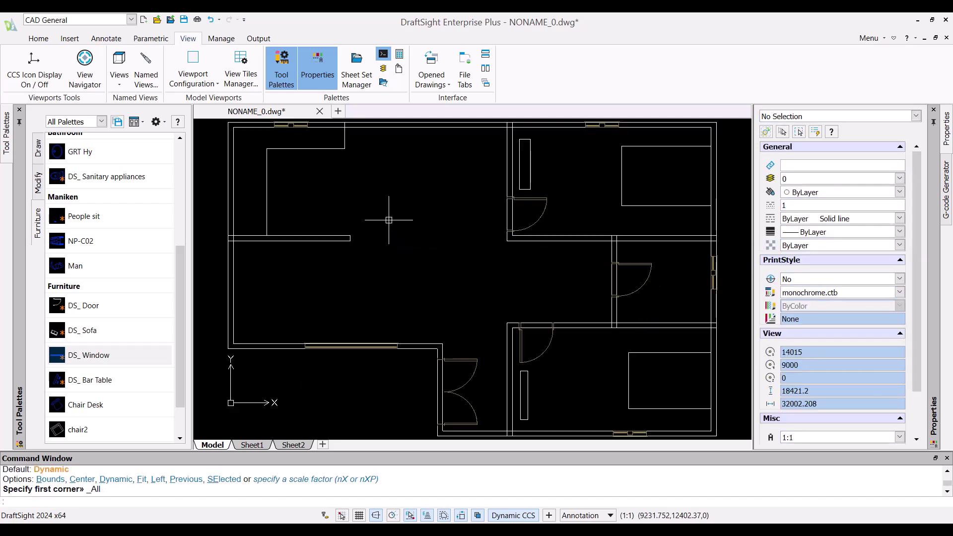
- Place a DS_ Window block rotated 90 degrees in the left outer wall of the lower-left room
left_click(89, 355)
key("Return")
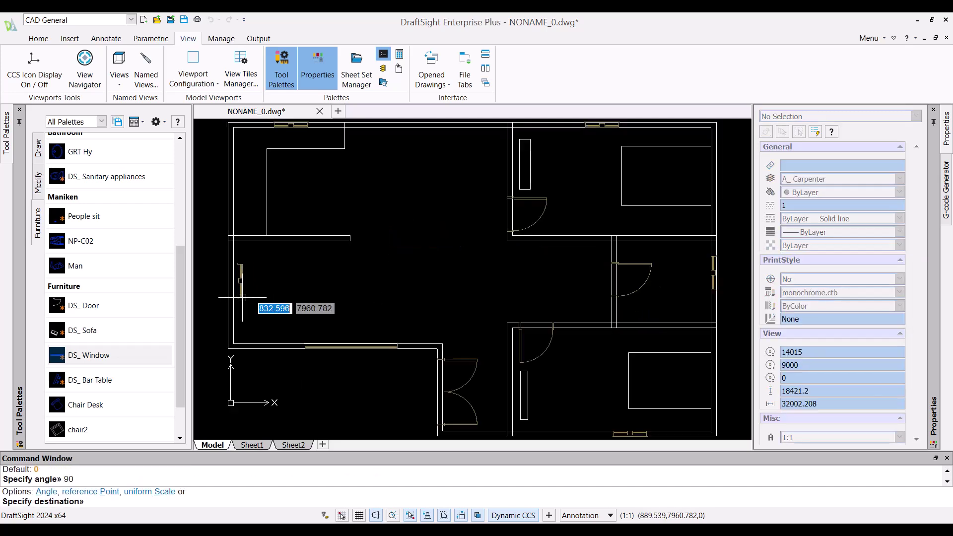
left_click(232, 299)
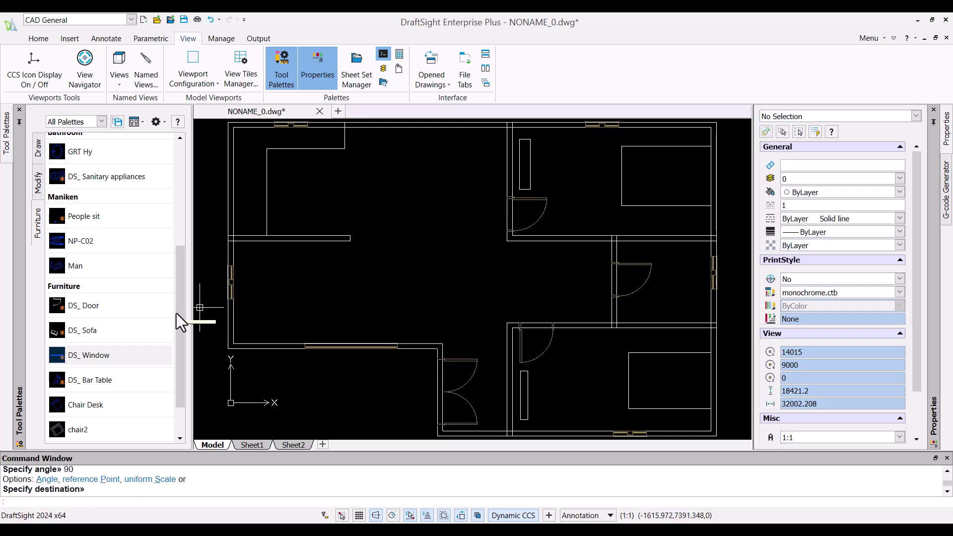
- Add a note reading "Hall" with text height 500 in the lower-left room
left_click(38, 38)
left_click(266, 62)
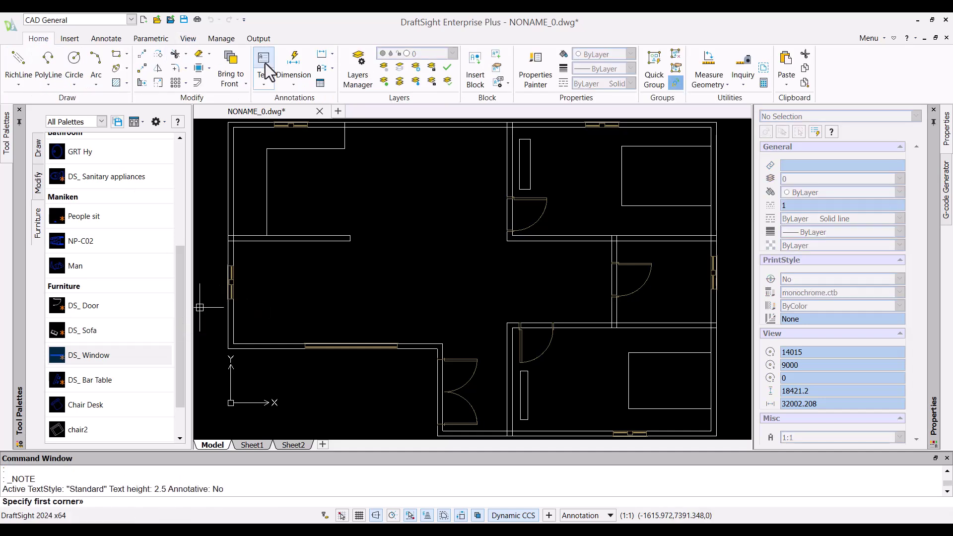
left_click(330, 276)
left_click(350, 288)
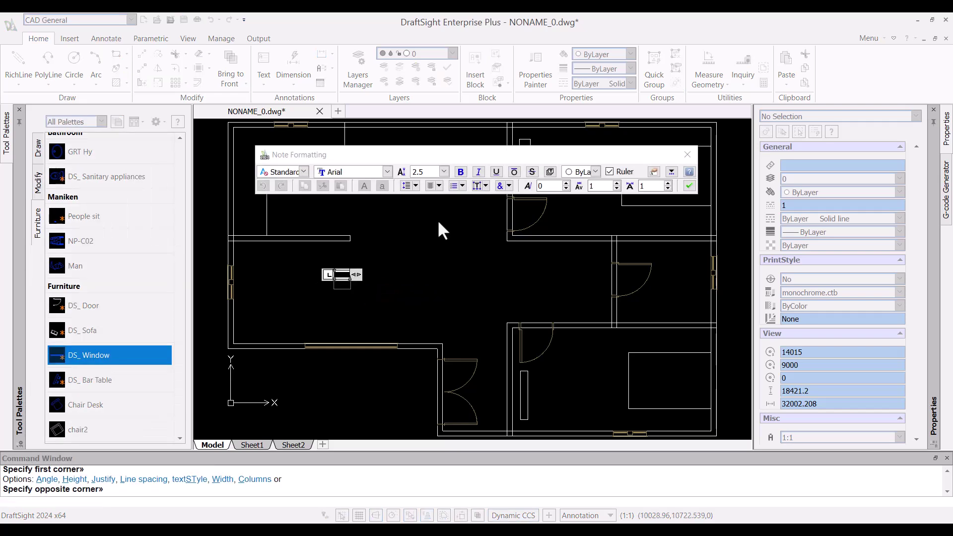
left_click(441, 171)
left_click(429, 193)
type("Hall")
left_click(688, 185)
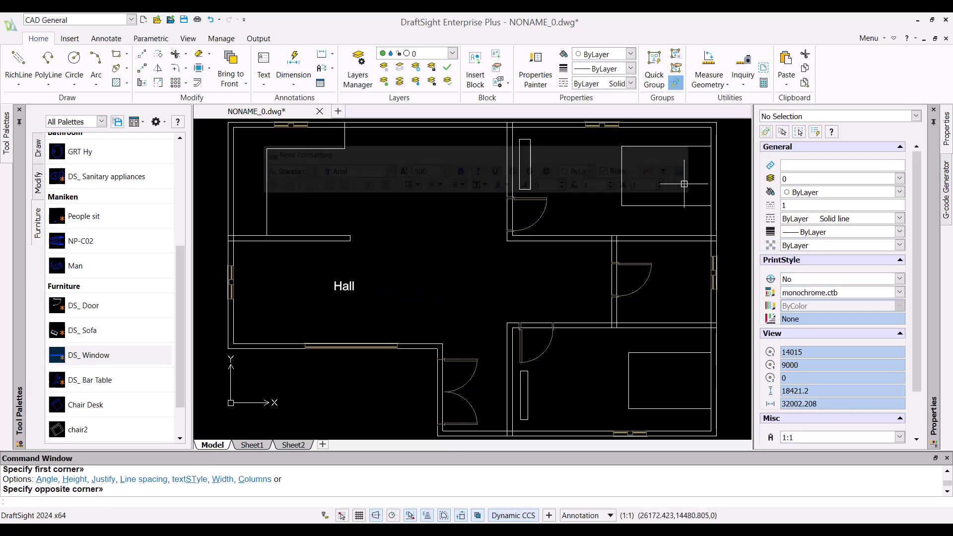
- Copy the Hall note into the upper-left room and change its text to "Kitchen"
left_click(354, 286)
key("ctrl+c")
key("ctrl+v")
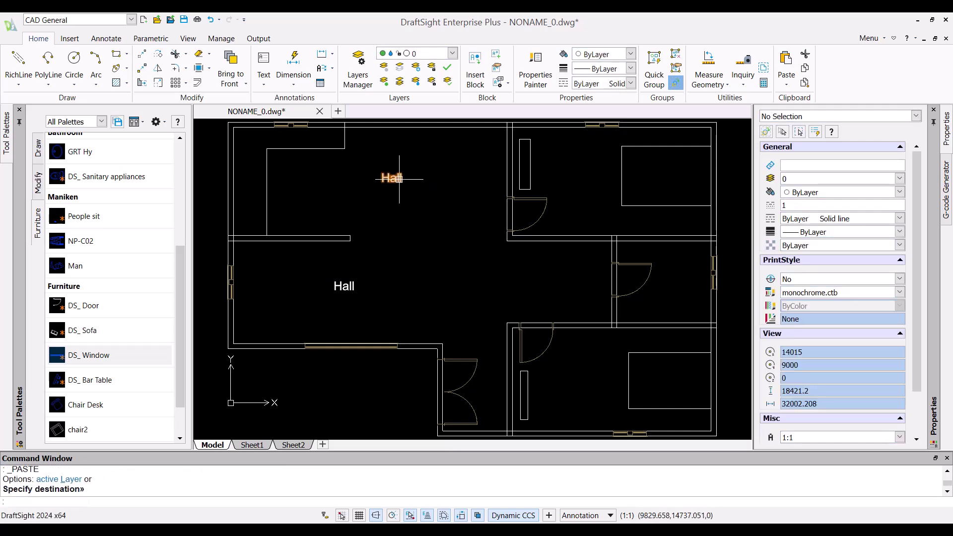
left_click(403, 177)
double_click(403, 178)
left_click_drag(403, 178, 368, 180)
type("Kitchen")
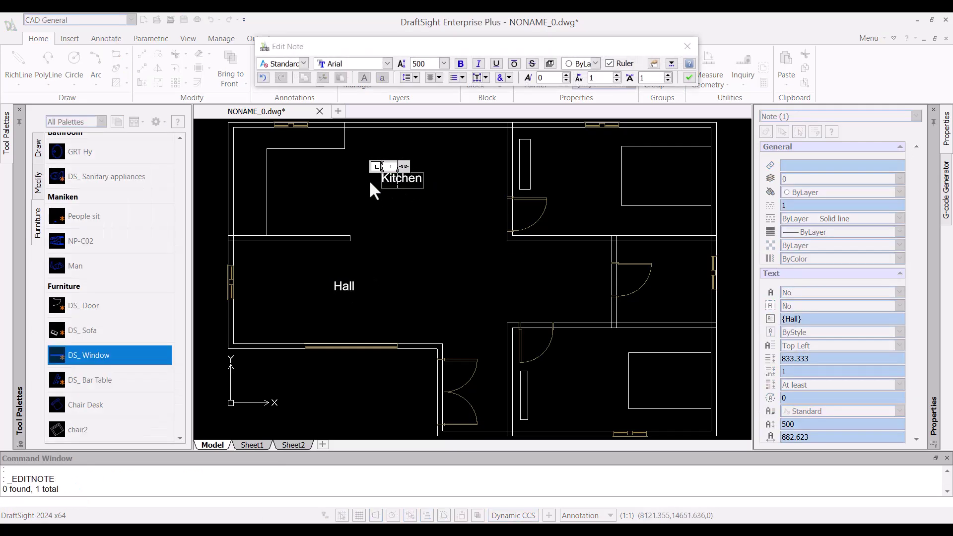
left_click(689, 77)
- Paste another copy of the note into the upper-right room and change its text to "Bedroom1"
key("ctrl+v")
left_click(575, 183)
double_click(575, 178)
type("Bedroom1")
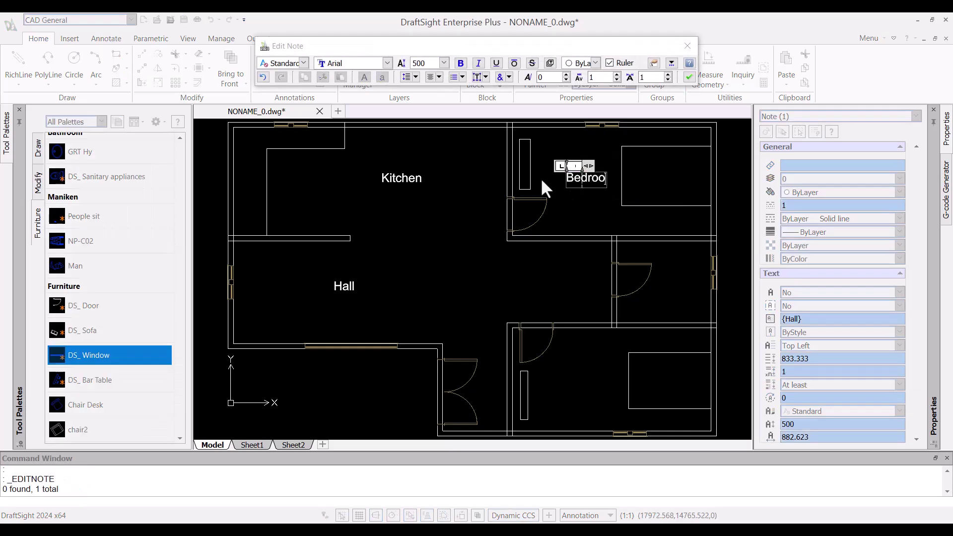
left_click(687, 78)
- Copy the Bedroom1 note into the lower-right room and change its text to "Bedroom2"
left_click(591, 178)
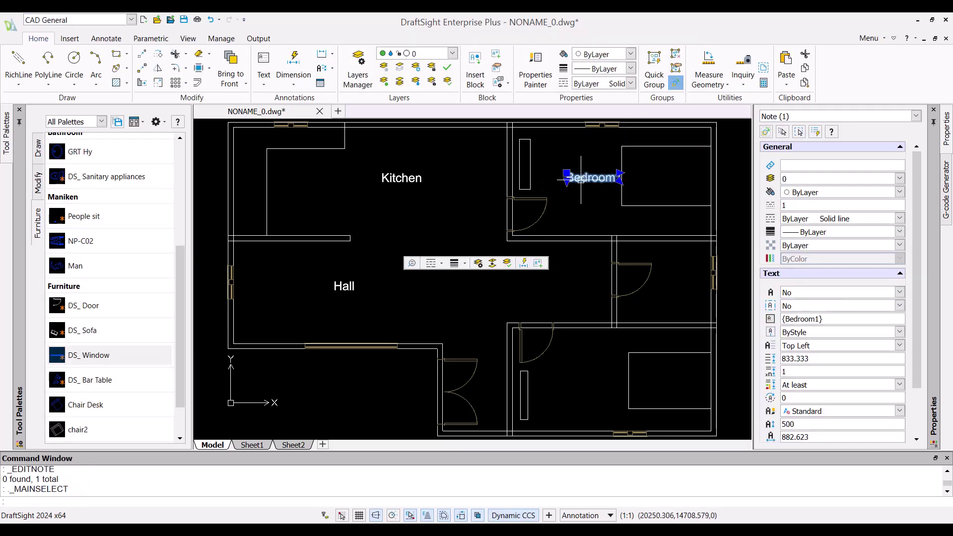
key("ctrl+c")
key("ctrl+v")
left_click(581, 389)
double_click(591, 384)
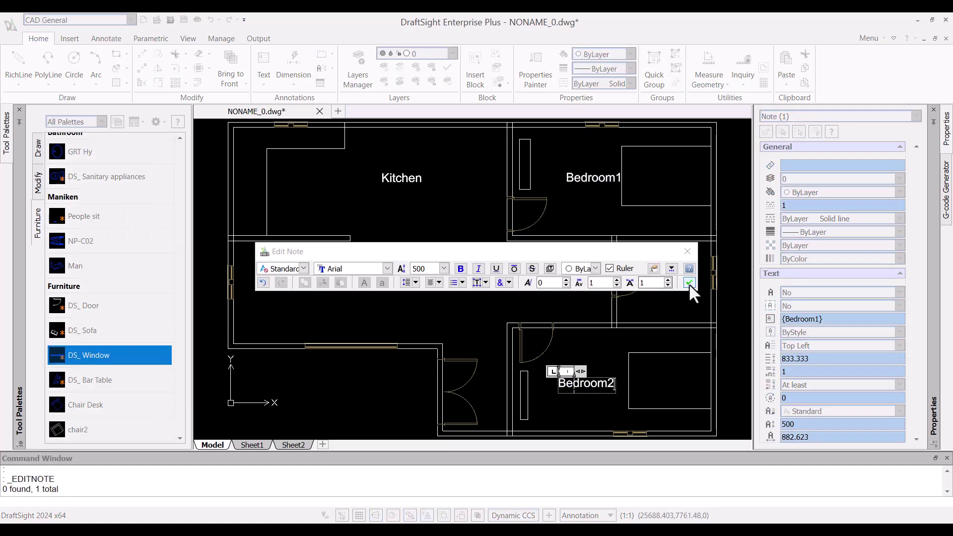
left_click(689, 283)
- Paste the note into the middle-right room and change its text to "Bathroom"
key("ctrl+v")
left_click(680, 315)
double_click(680, 314)
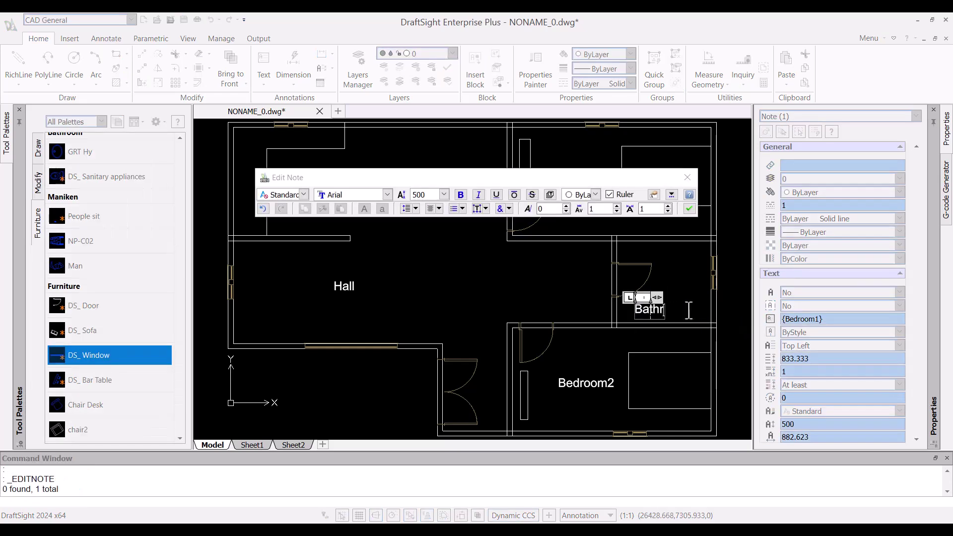
left_click(692, 208)
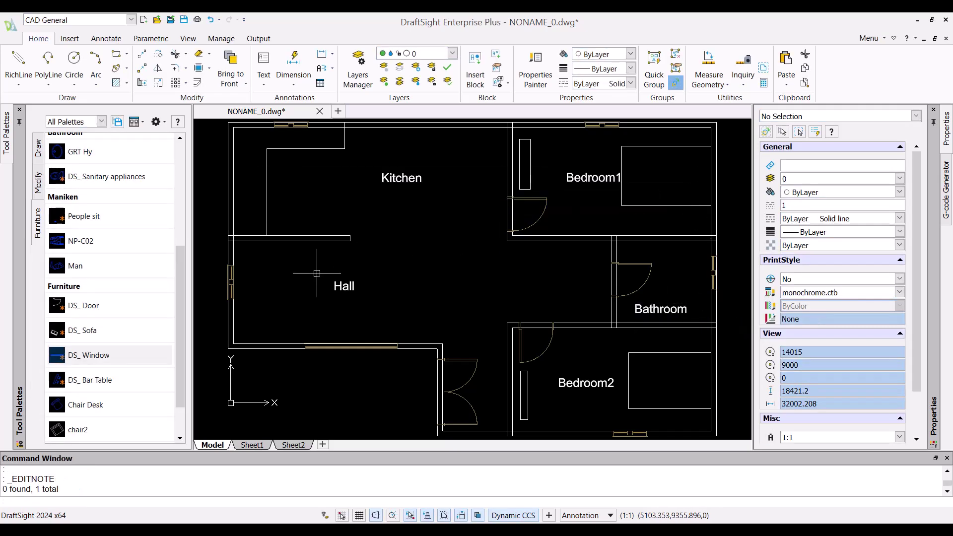
- Place the DS_ Sofa block in the hall's lower-left corner and adjust it to an L-shaped sofa with a small table
left_click_drag(60, 332, 246, 312)
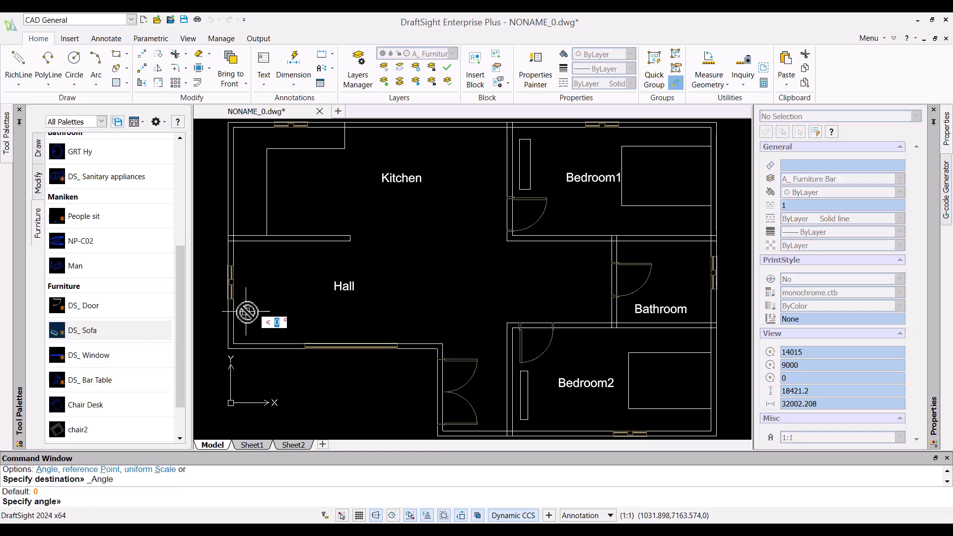
left_click(246, 328)
left_click(259, 289)
left_click(259, 289)
left_click(259, 276)
left_click(286, 316)
left_click(312, 318)
key("Escape")
- Draw a thin rectangle about 3217 by 364 along the underside of the wall between the kitchen and hall
type("rec")
key("Return")
left_click(276, 242)
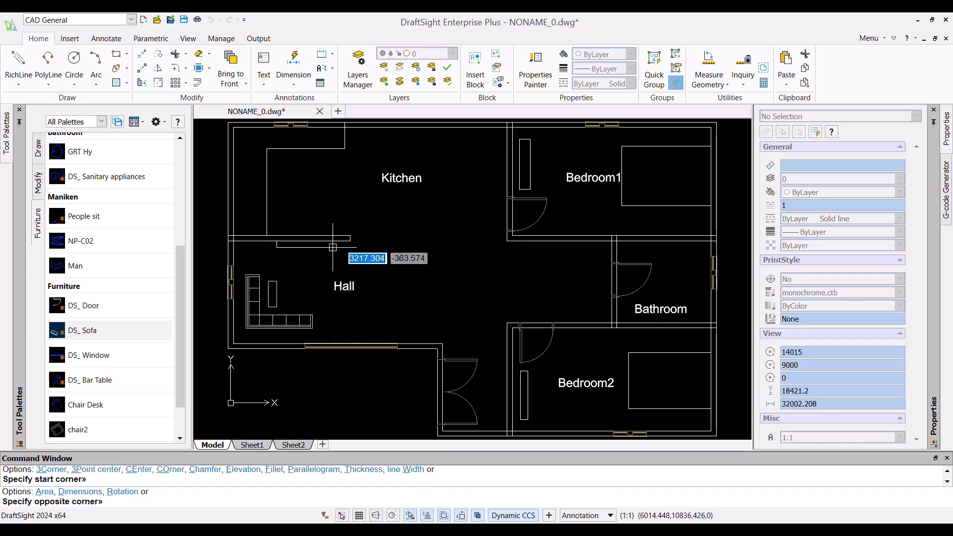
left_click(332, 247)
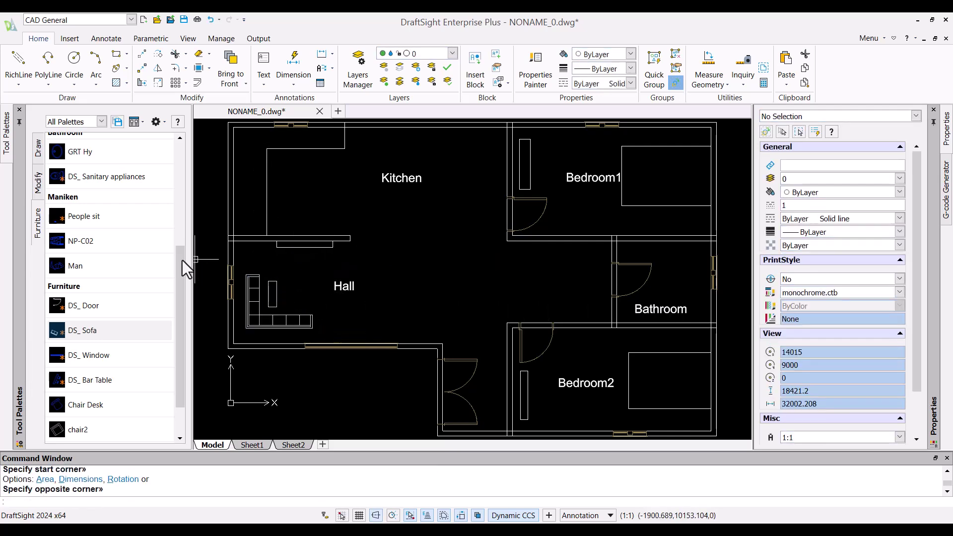
- Place the DS_ Furniture Table and chairs block in the kitchen and the Sink & Tap block at the upper counter's right end
left_click_drag(180, 263, 181, 148)
left_click(118, 159)
left_click(455, 176)
left_click(99, 259)
left_click(321, 137)
- Place the Cookery block rotated 90 degrees on the kitchen's left counter
left_click(79, 308)
type("a")
key("Return")
type("90")
key("Return")
left_click(260, 165)
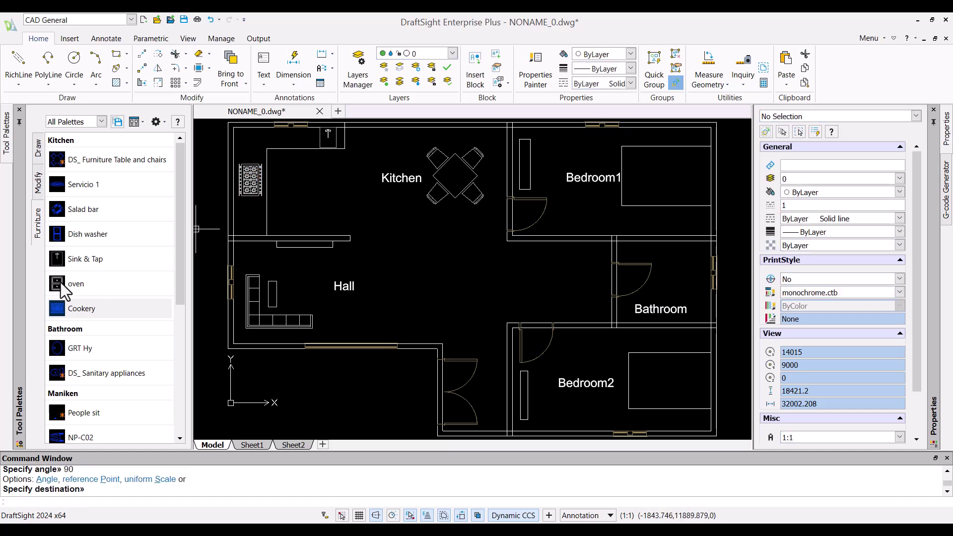
- Place the oven block rotated 90 degrees on the upper kitchen counter and the Dish washer block at the left counter's lower end
left_click(62, 284)
type("a")
key("Return")
type("90")
key("Return")
left_click(291, 140)
left_click(59, 241)
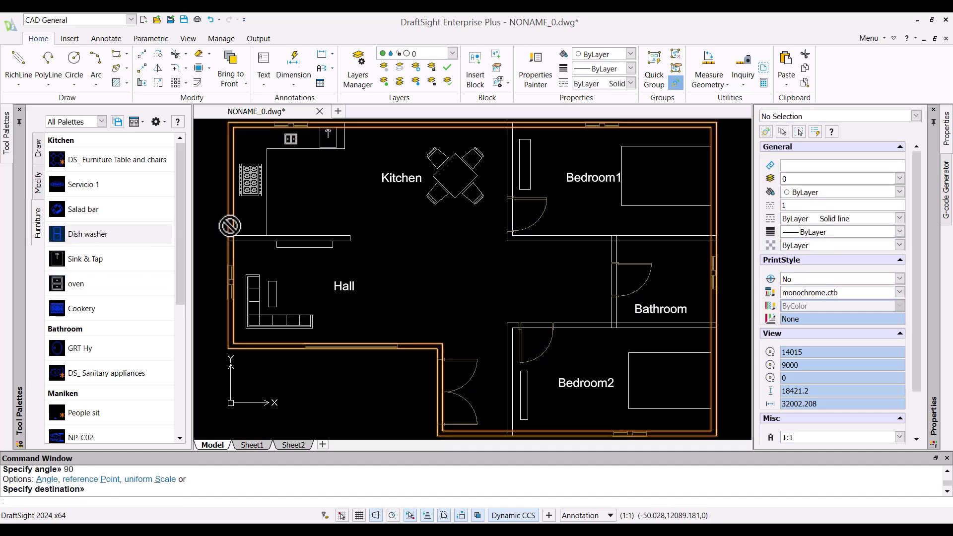
left_click(248, 223)
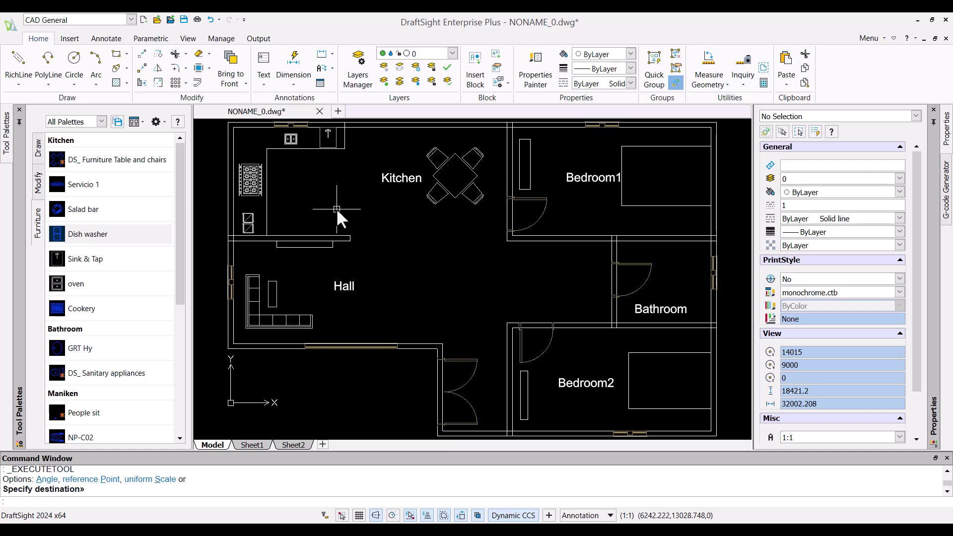
- Place the DS_ Sanitary appliances toilet block, with its angle set to 90, against the bathroom's upper wall
left_click(58, 373)
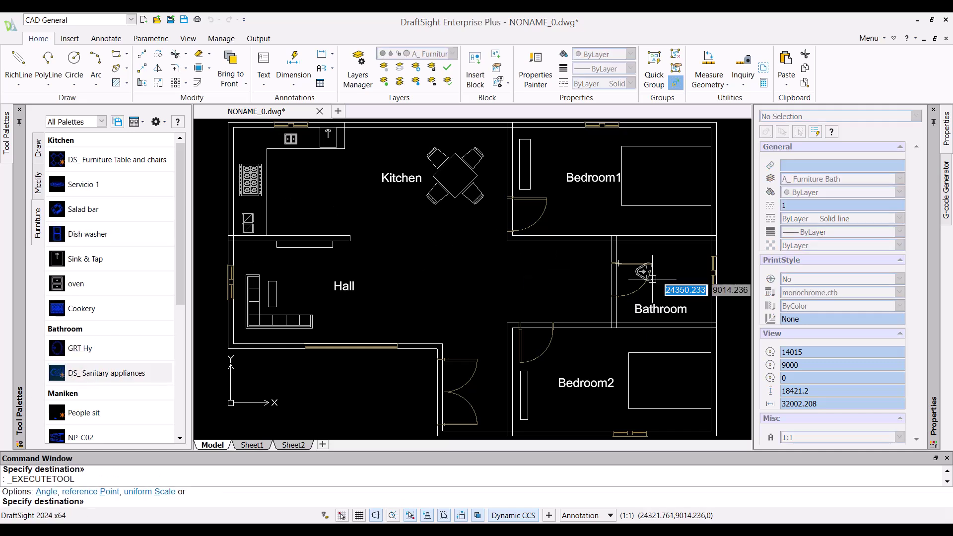
type("a")
key("Return")
type("90")
key("Return")
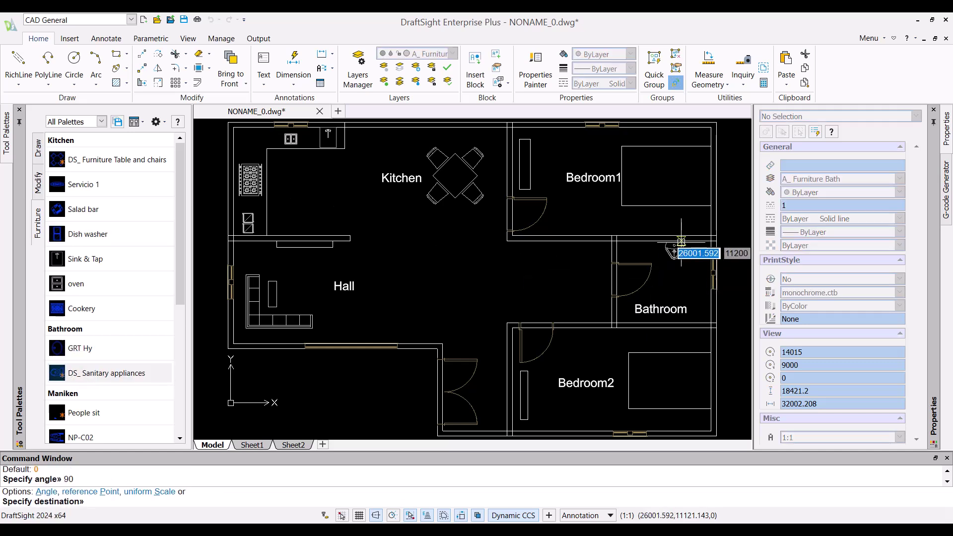
left_click(681, 241)
left_click(682, 243)
key("Escape")
left_click(686, 245)
left_click(690, 232)
left_click(701, 246)
key("Escape")
- Place the GRT Hy washbasin against Bedroom1's lower wall, outside the bathroom, and Man blocks in the kitchen and in front of the basin
left_click_drag(53, 353, 530, 254)
left_click(557, 244)
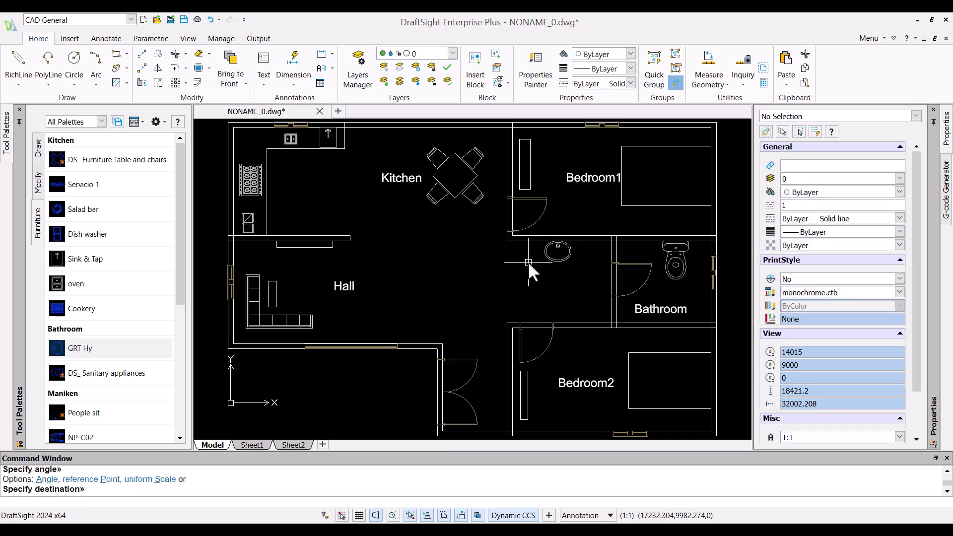
scroll(141, 357, "down", 2)
left_click_drag(105, 398, 289, 175)
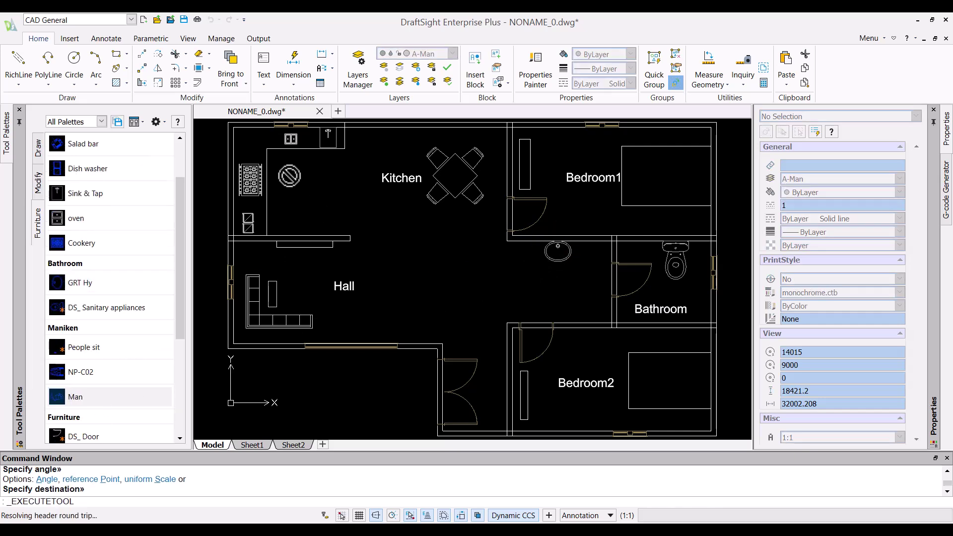
left_click(561, 281)
- Place the People sit block rotated 90 degrees on the lower section of the hall's L-shaped sofa
left_click(84, 347)
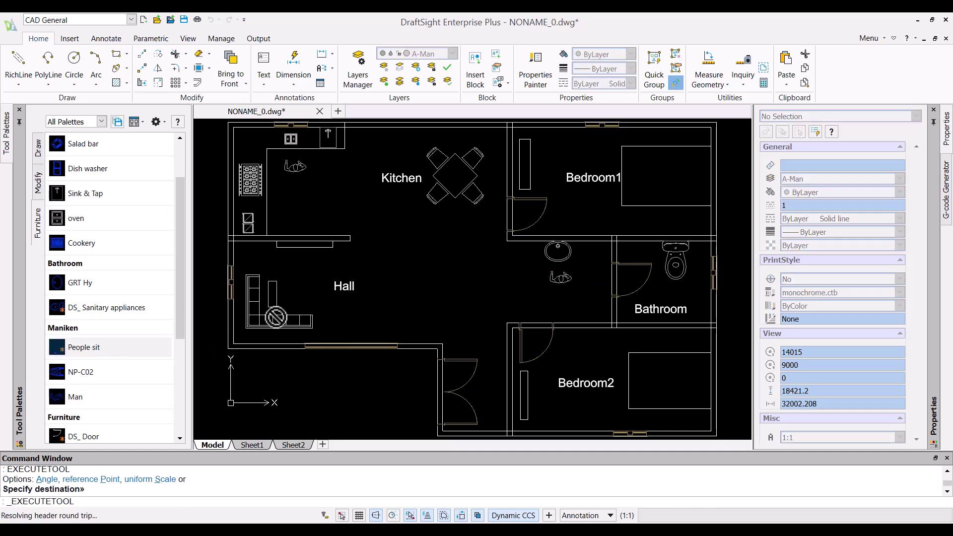
left_click(293, 320)
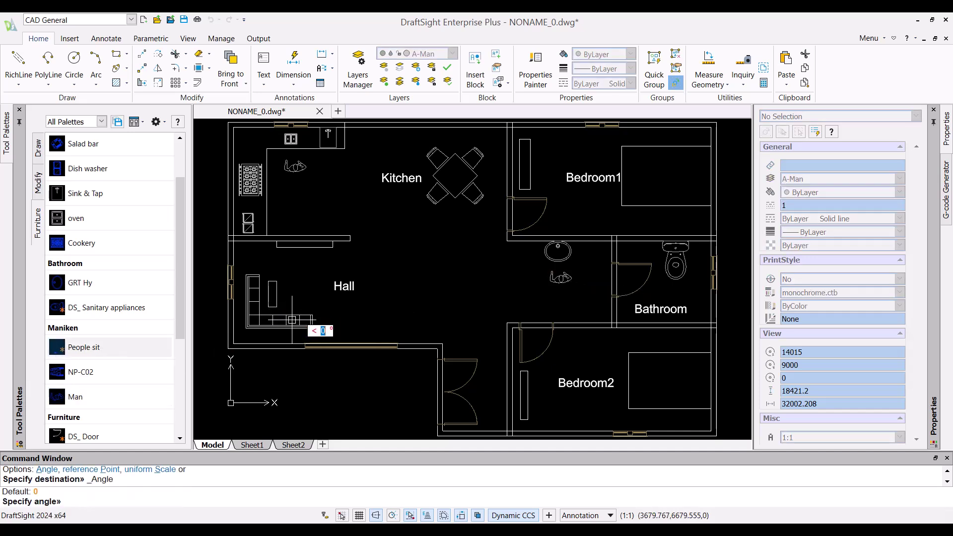
key("Return")
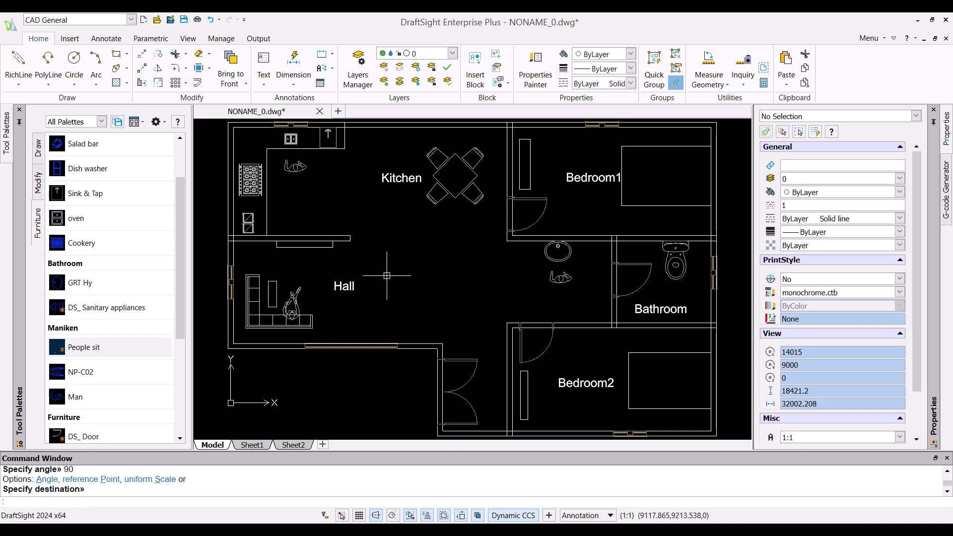
- Place Flower blocks beside the hall sofa and in the lower-right corners of Bedroom1 and Bedroom2
scroll(128, 315, "down", 3)
left_click(78, 430)
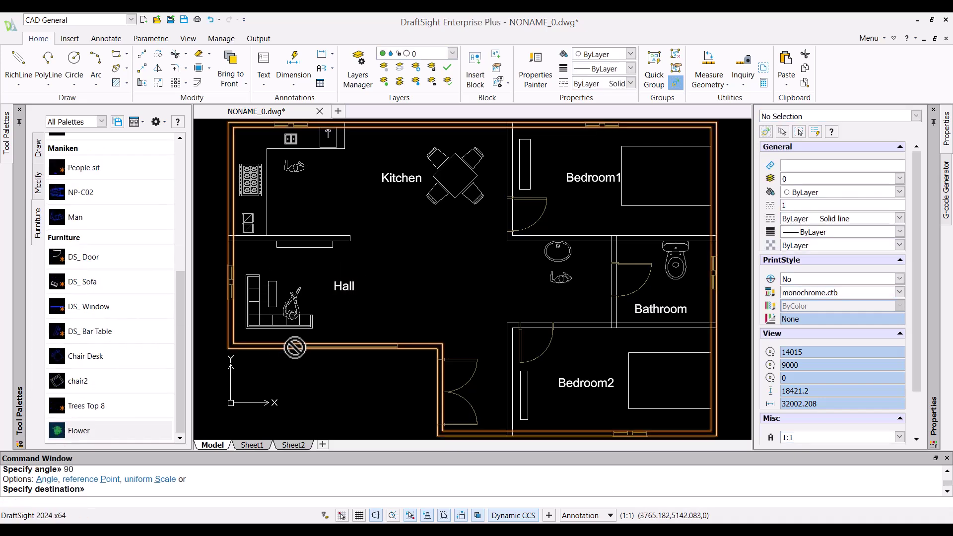
left_click(323, 332)
left_click(687, 219)
left_click(690, 420)
- Place the Trees Top 8 block outside the house, below the hall's lower wall, and fit the whole drawing in view
left_click(79, 405)
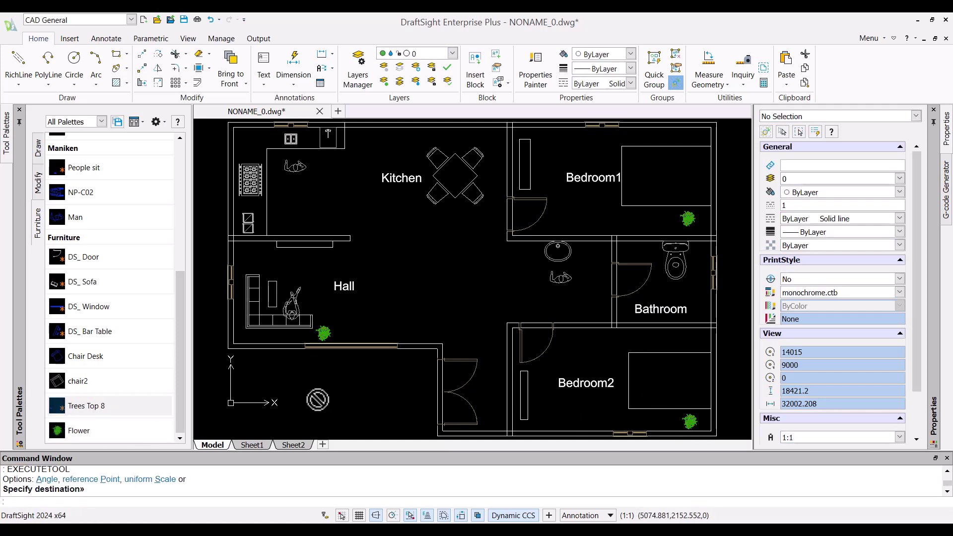
left_click(288, 419)
middle_click(289, 418)
middle_click(289, 418)
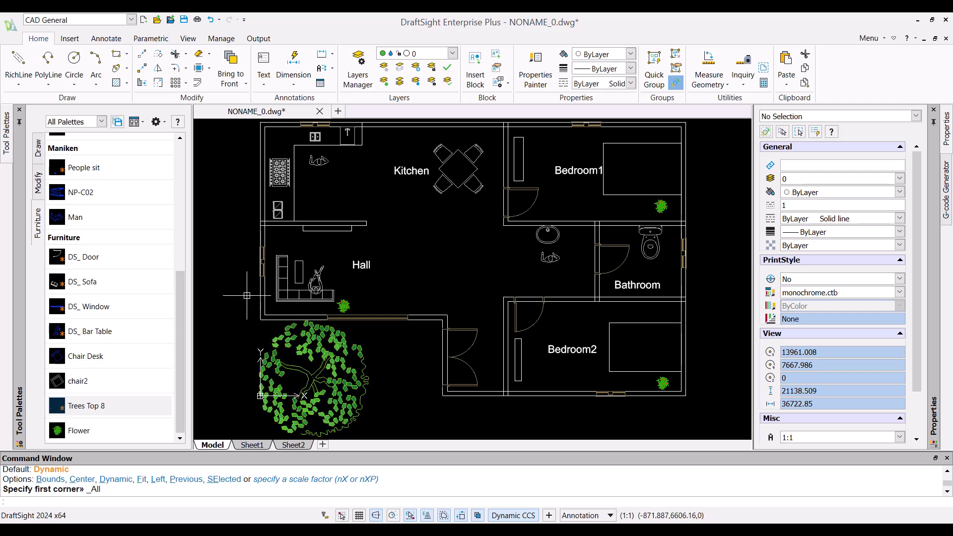
- Hatch the L-shaped kitchen counter with a predefined speckled pattern
left_click(128, 83)
left_click(129, 95)
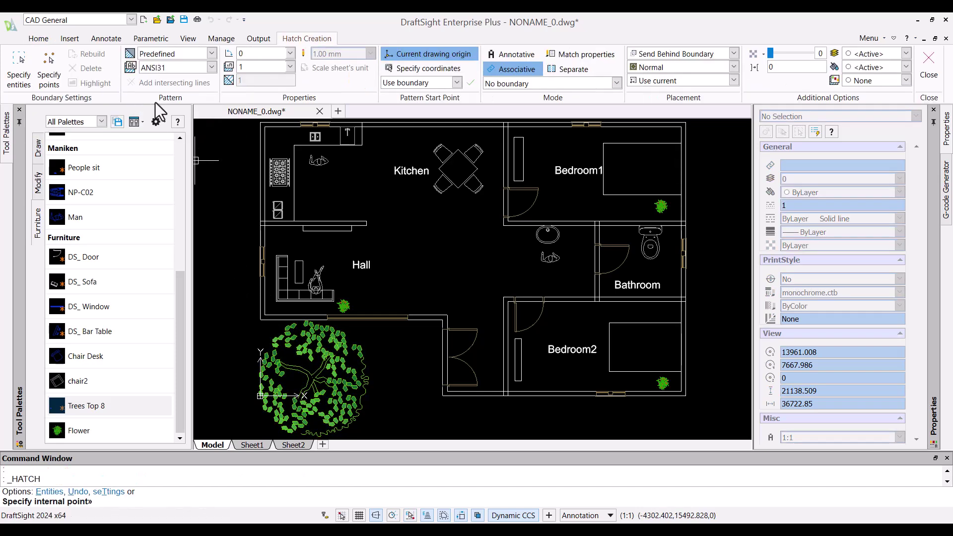
left_click(212, 67)
left_click(168, 149)
left_click(281, 143)
key("Return")
- Set up a two-color area fill using yellow for both colors, applied by specifying points
left_click(127, 84)
left_click(124, 110)
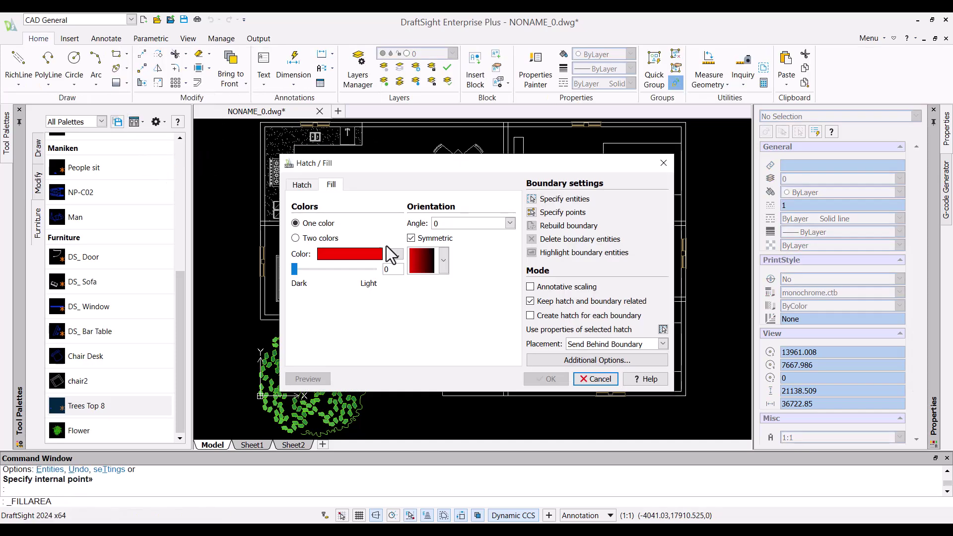
left_click(394, 253)
left_click(452, 397)
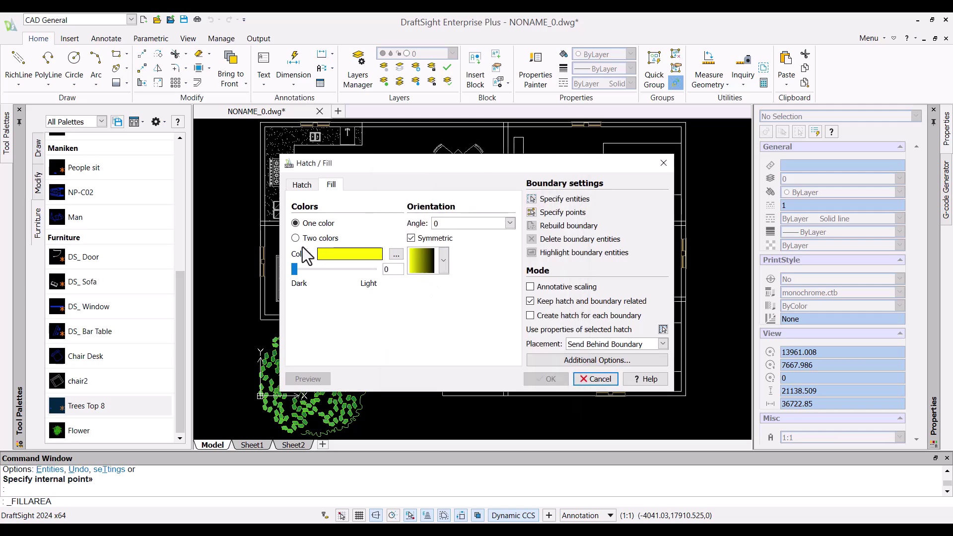
left_click(392, 270)
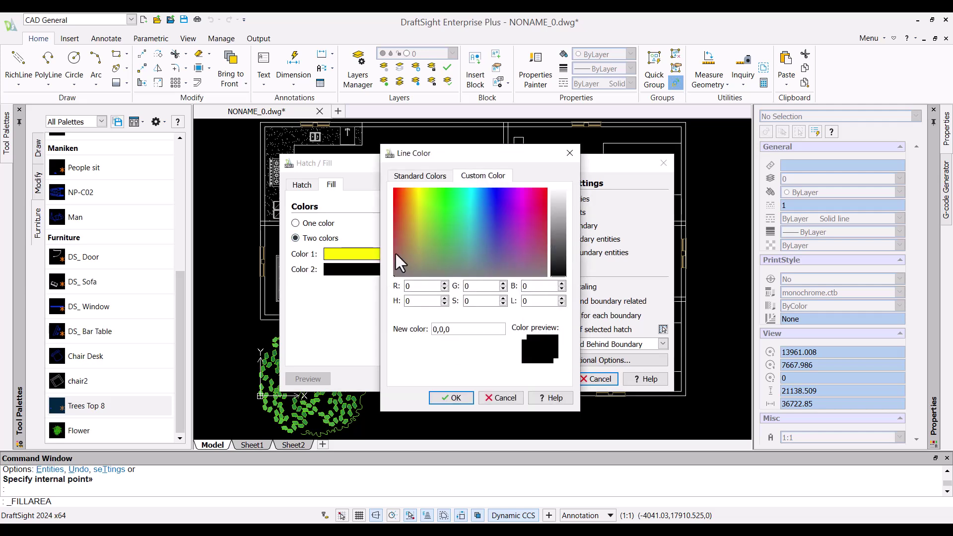
left_click(451, 401)
left_click(532, 212)
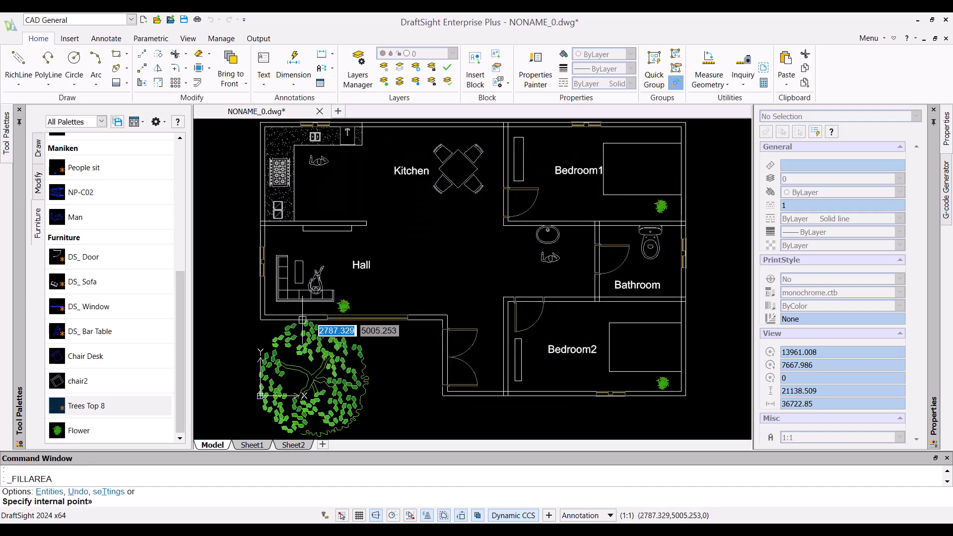
- Specify the walls around the kitchen, the hall's left side, Bedroom1 and the bathroom's outer side as fill areas
left_click(268, 212)
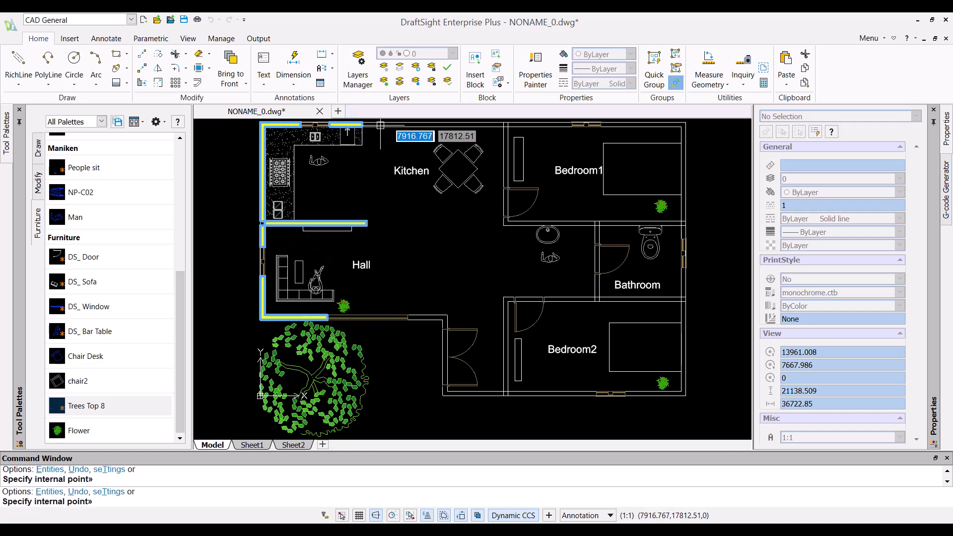
left_click(504, 133)
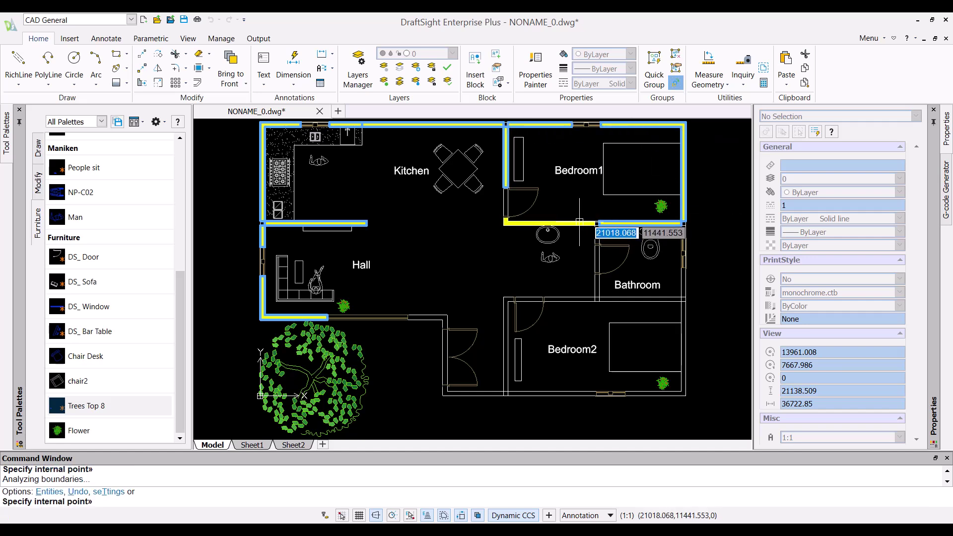
left_click(683, 281)
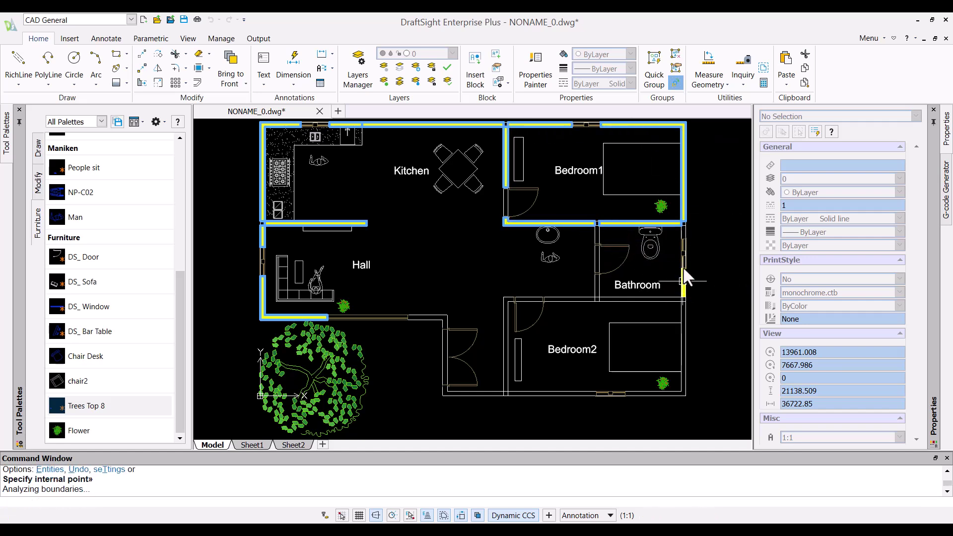
left_click(684, 233)
- Add the walls below and left of the bathroom and Bedroom2's upper and left walls to the fill areas
left_click(660, 301)
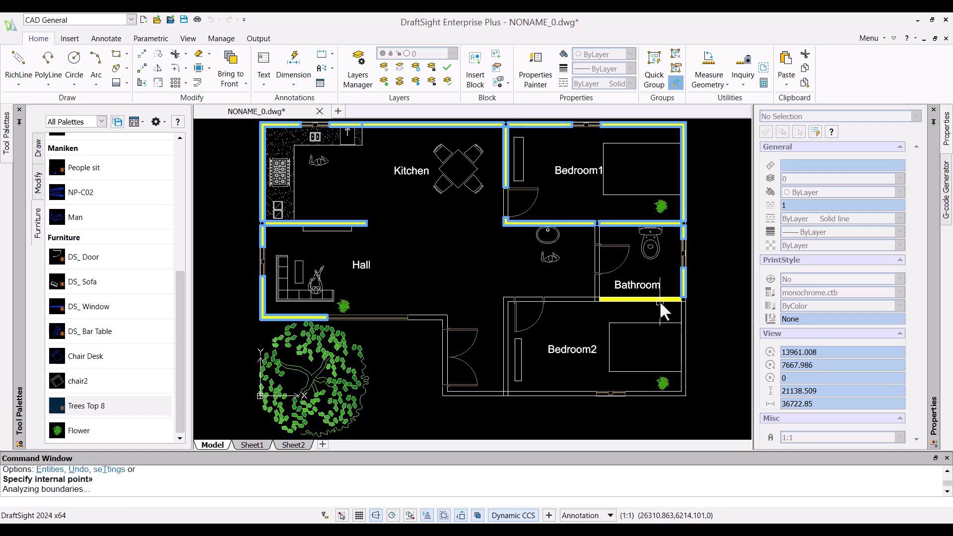
left_click(598, 286)
left_click(598, 236)
left_click(572, 299)
left_click(507, 307)
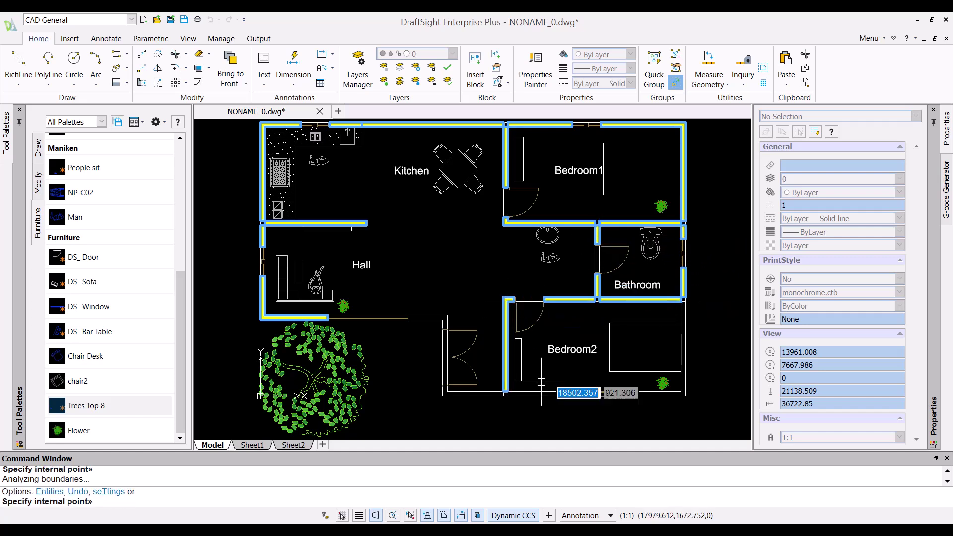
- Add the remaining outer walls around Bedroom2 and the entrance, and apply the yellow fill to all specified walls
left_click(683, 341)
left_click(584, 394)
left_click(496, 394)
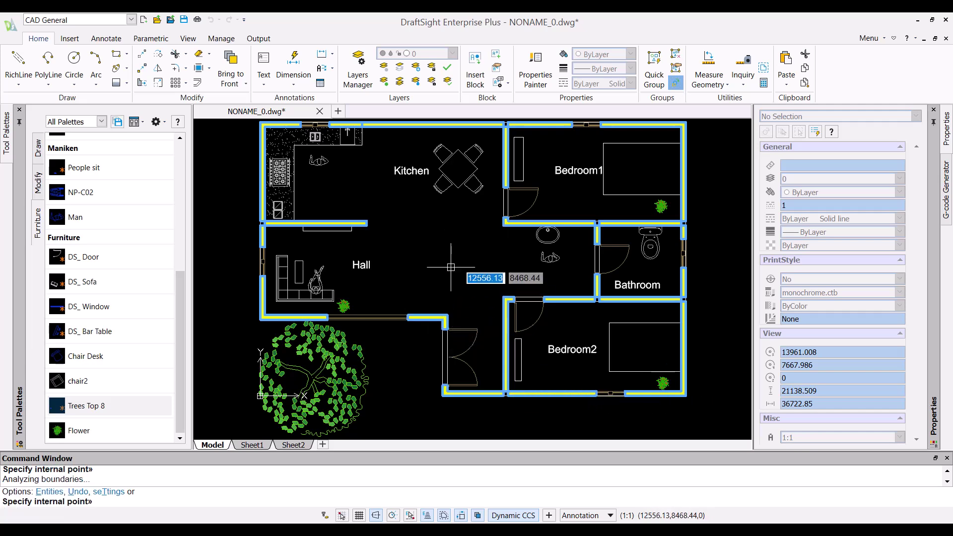
key("Return")
left_click(547, 379)
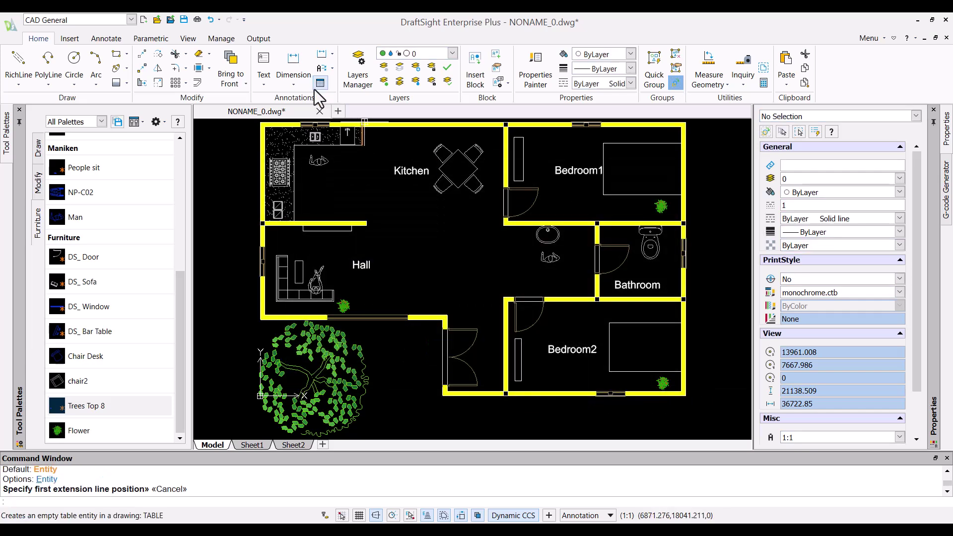
- Dimension the full height of the house along its right side and Bedroom2's width below its lower wall
left_click(292, 65)
left_click(684, 124)
left_click(684, 394)
key("Return")
left_click(680, 395)
left_click(508, 395)
left_click(507, 425)
- Dimension the entrance's width below the lower wall and the height of Bedroom2's left wall
key("Return")
left_click(443, 394)
left_click(506, 394)
left_click(471, 424)
key("Return")
left_click(505, 300)
left_click(506, 395)
left_click(495, 347)
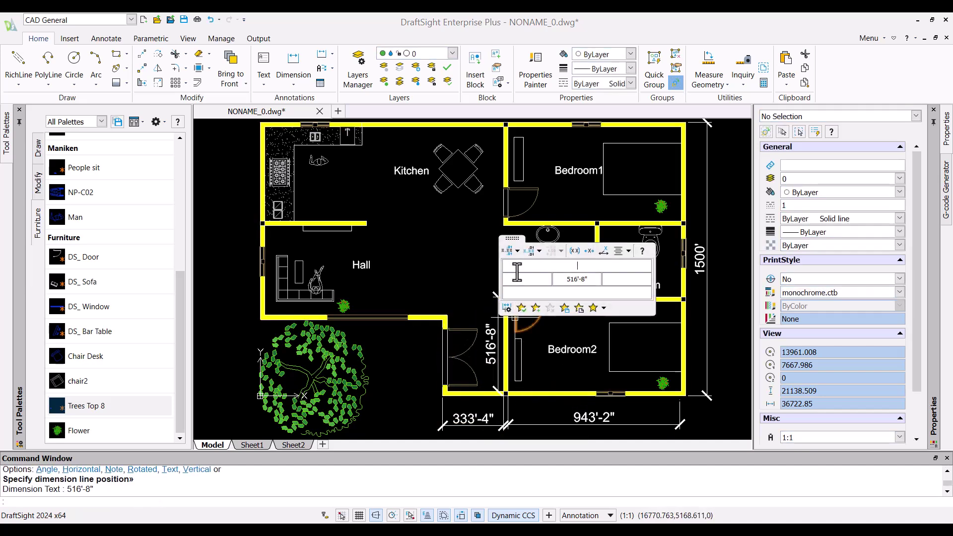
- Dimension the height of Bedroom1's left wall and its lower wall up to the bathroom's left wall
key("Return")
left_click(505, 126)
left_click(506, 223)
left_click(489, 174)
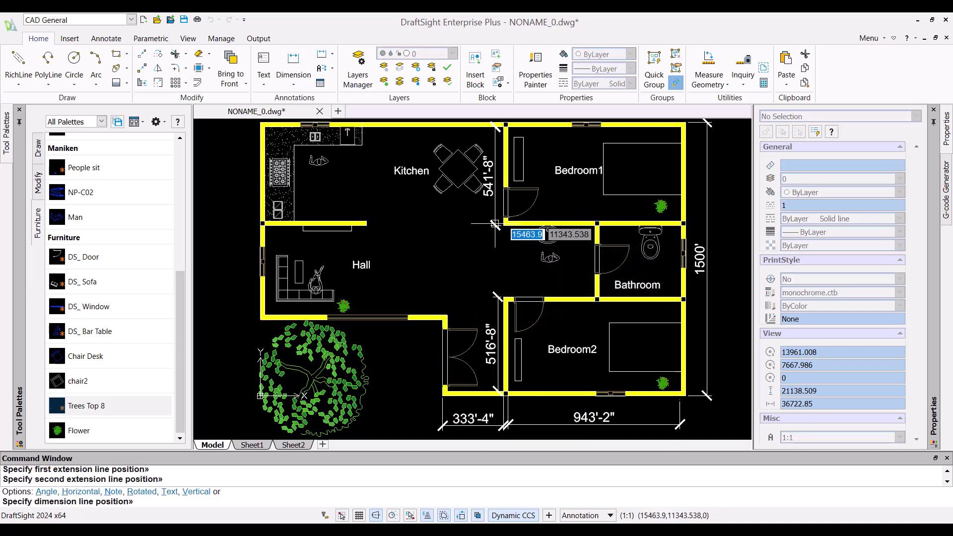
key("Return")
left_click(505, 223)
left_click(597, 223)
left_click(548, 209)
- Dimension the length of the wall between kitchen and hall and the height of the hall's left outer wall
key("Return")
left_click(265, 225)
left_click(366, 225)
left_click(350, 244)
key("Return")
left_click(261, 319)
left_click(263, 225)
left_click(242, 229)
- Dimension the height of the kitchen's left outer wall and the full width of the house along its upper wall
key("Return")
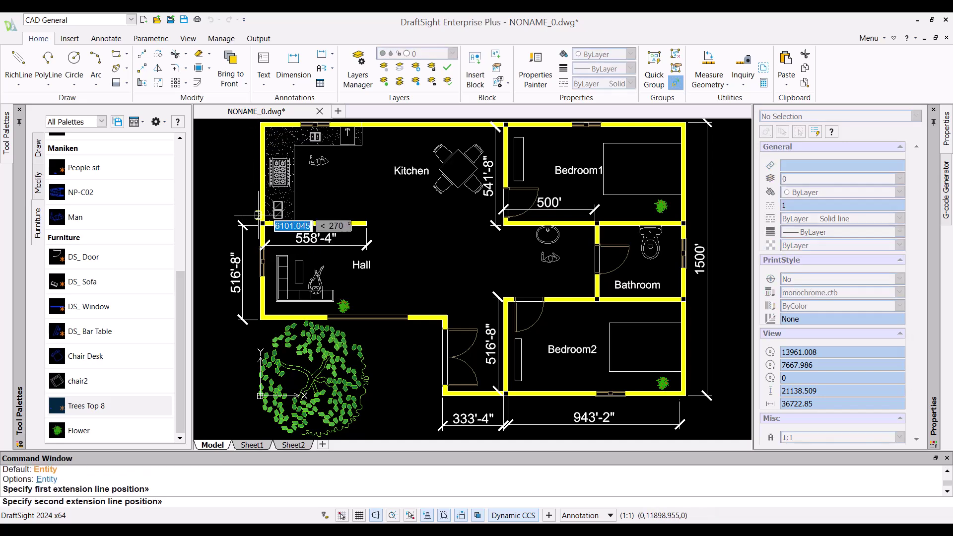
left_click(262, 223)
left_click(242, 174)
key("Return")
middle_click_drag(260, 121, 260, 136)
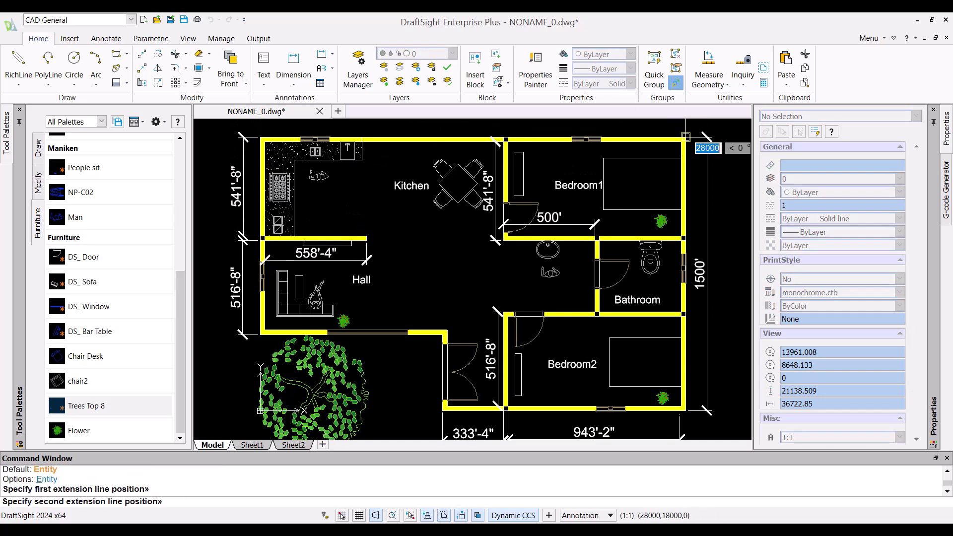